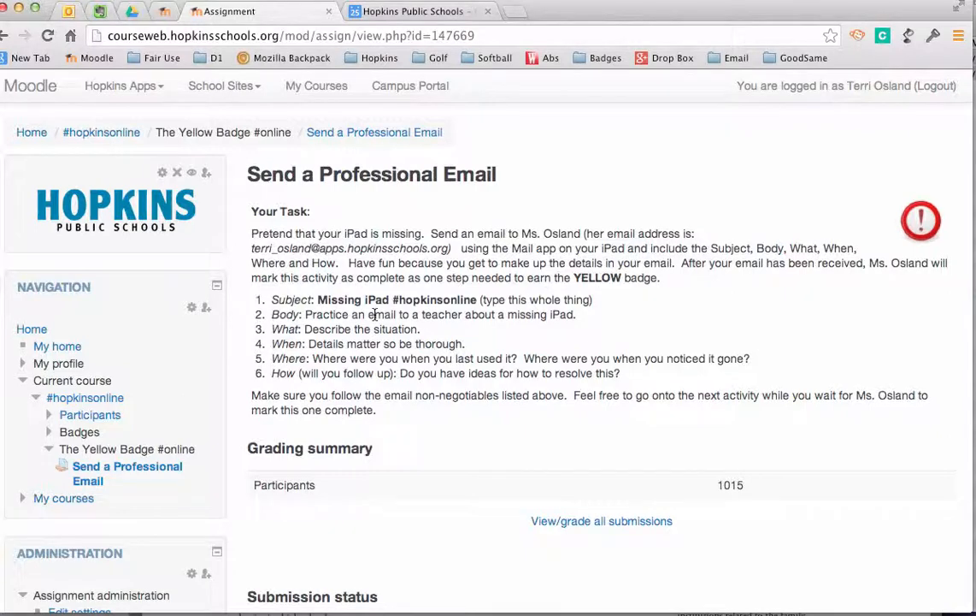
# Read the Send a Professional Email task description and open the assignment's settings for editing
pyautogui.scroll(-1, 374, 299)
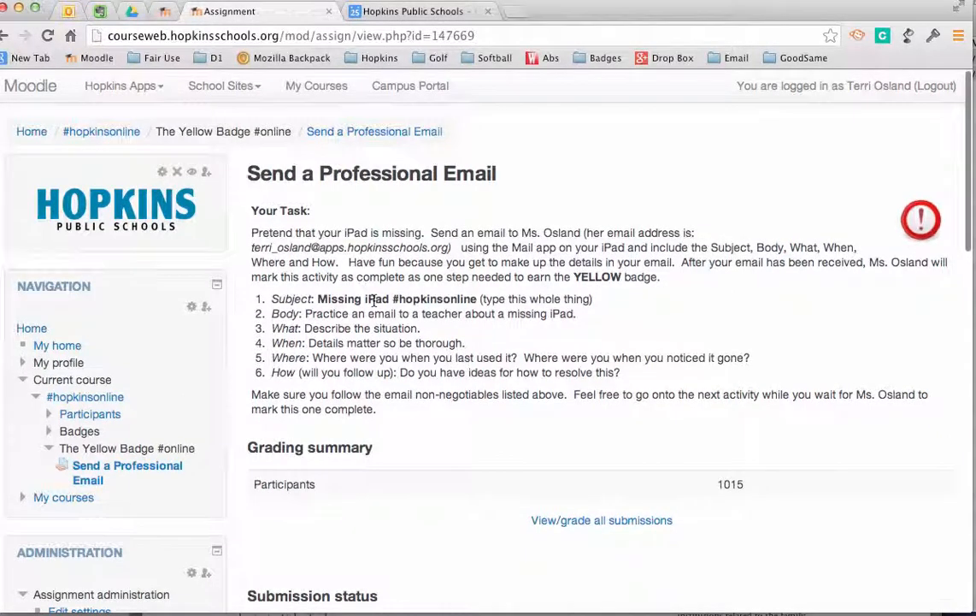
pyautogui.scroll(-2, 374, 299)
pyautogui.scroll(2, 374, 299)
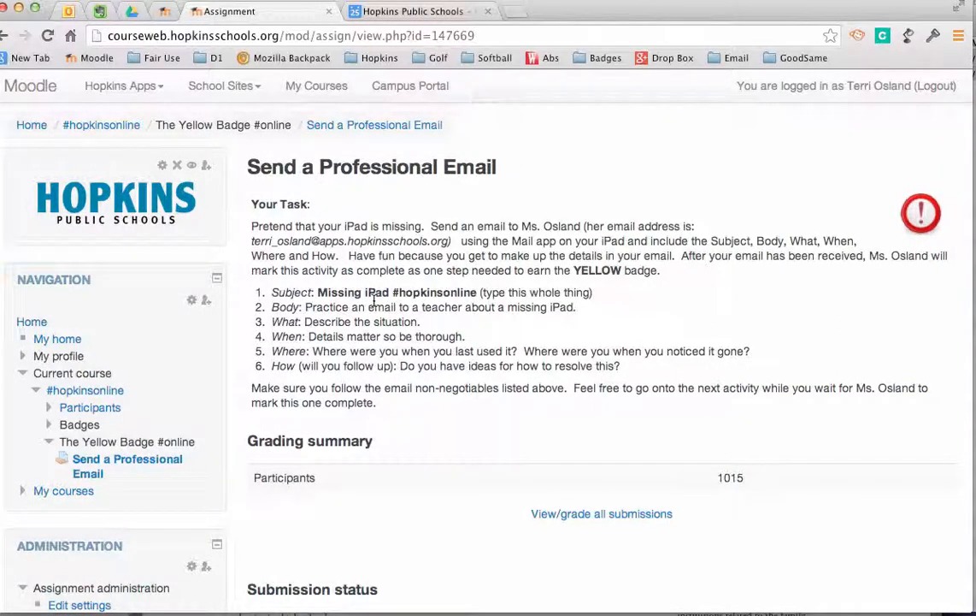
pyautogui.scroll(-3, 374, 300)
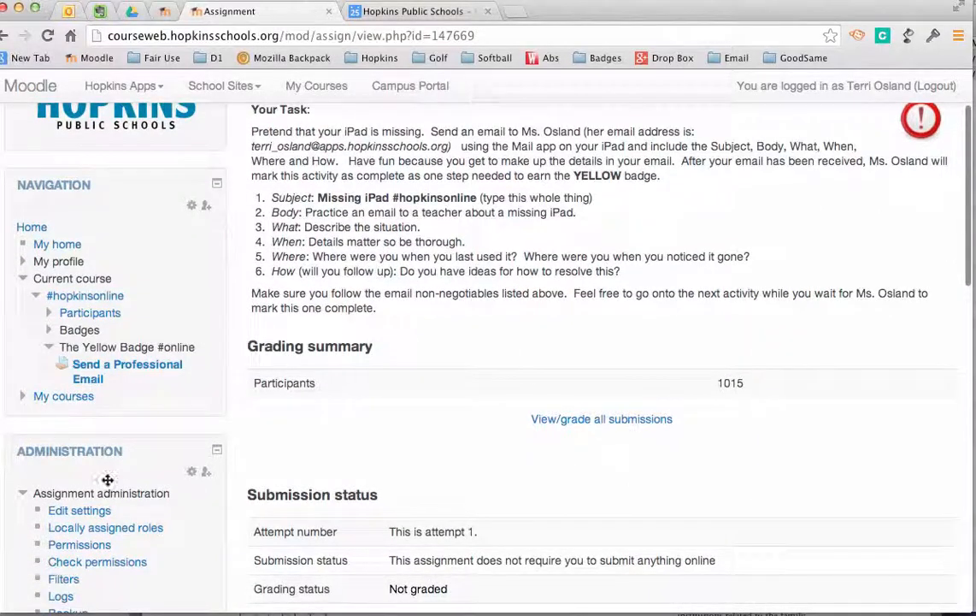
pyautogui.click(93, 511)
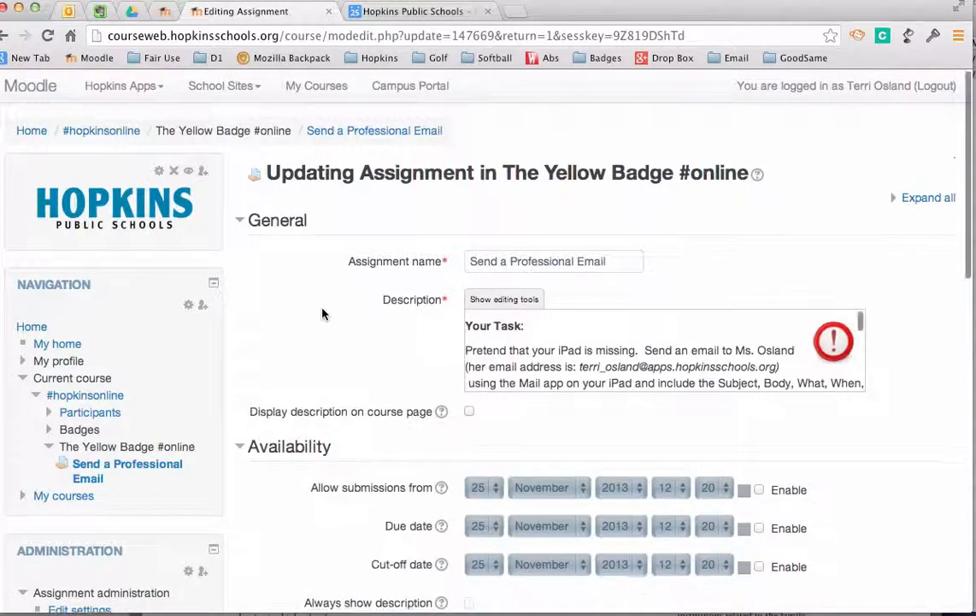
# Expand the assignment's Grade settings and check the available grading methods, keeping Marking guide selected
pyautogui.scroll(-10, 322, 314)
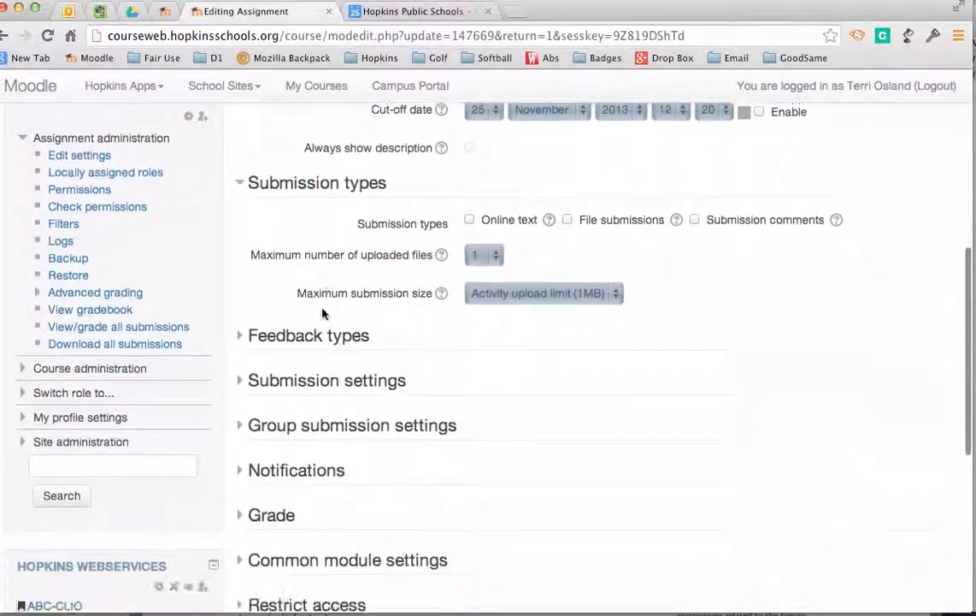
pyautogui.scroll(-6, 322, 314)
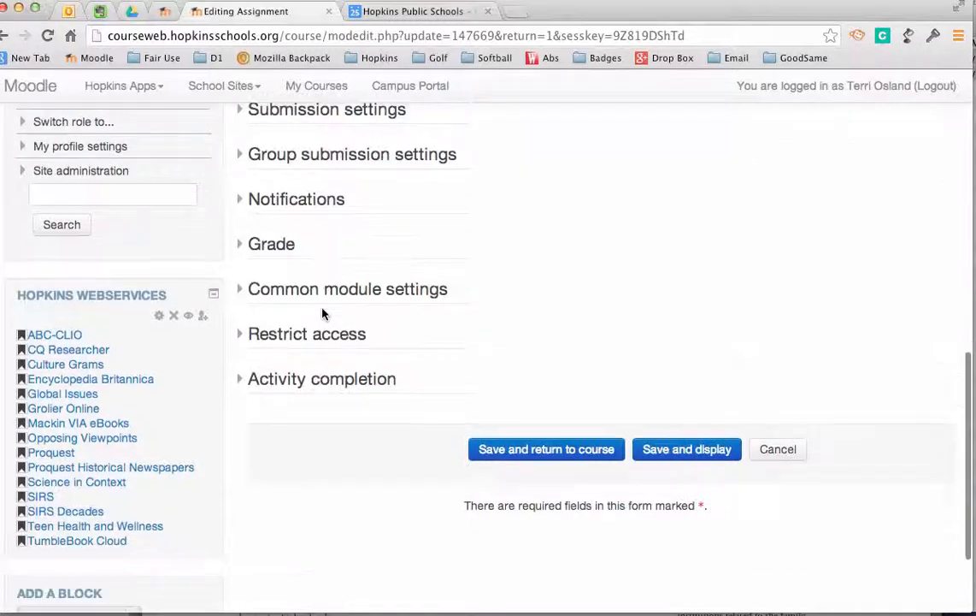
pyautogui.click(241, 248)
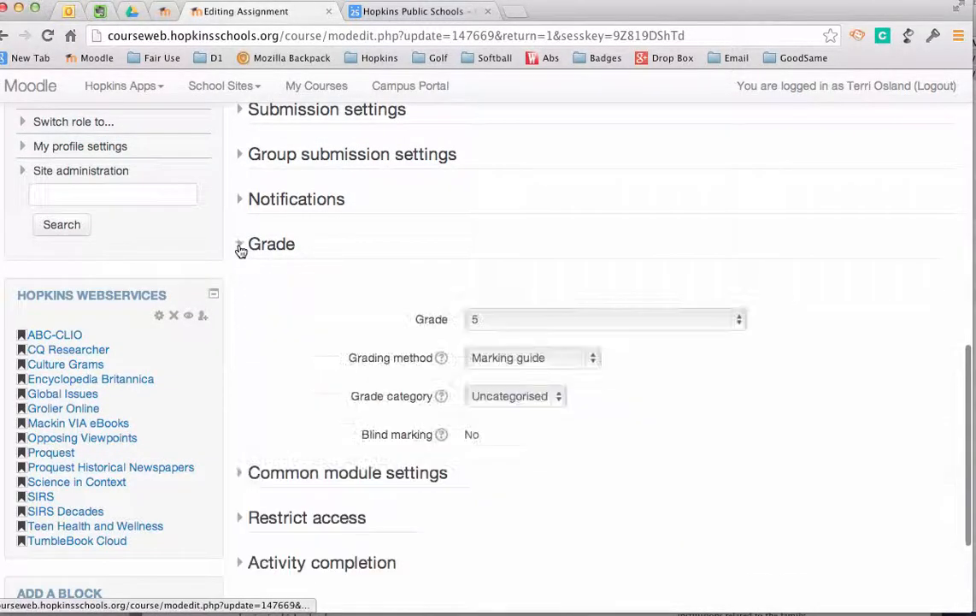
pyautogui.scroll(-2, 264, 298)
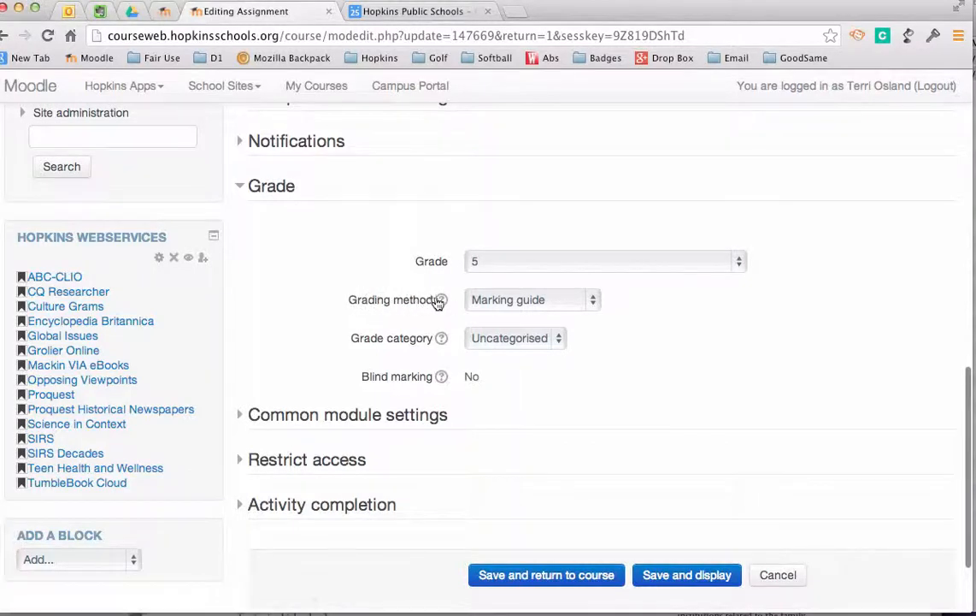
pyautogui.click(477, 301)
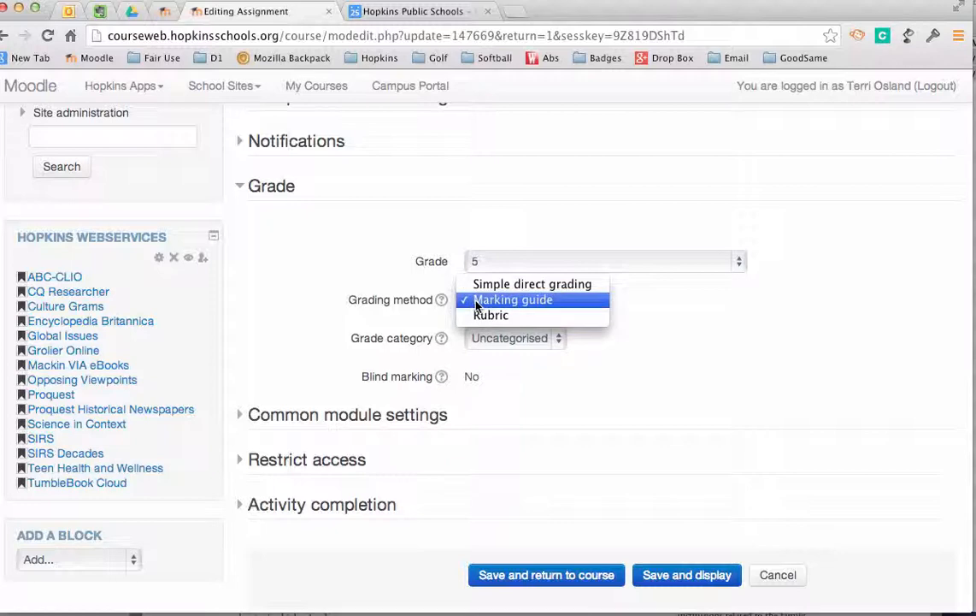
pyautogui.click(395, 314)
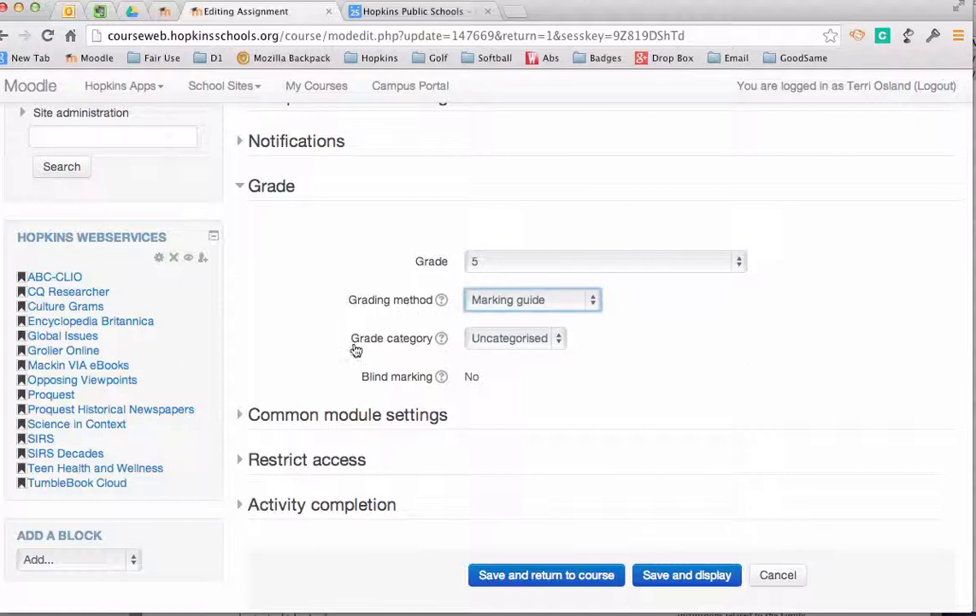
# Open the marking guide definition from the assignment's advanced grading options
pyautogui.scroll(5, 276, 303)
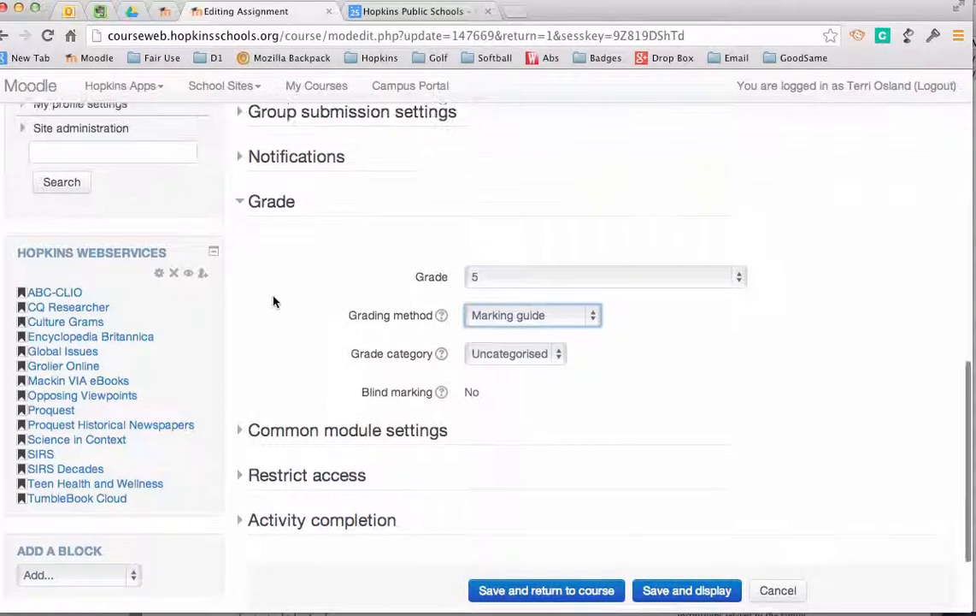
pyautogui.scroll(5, 274, 301)
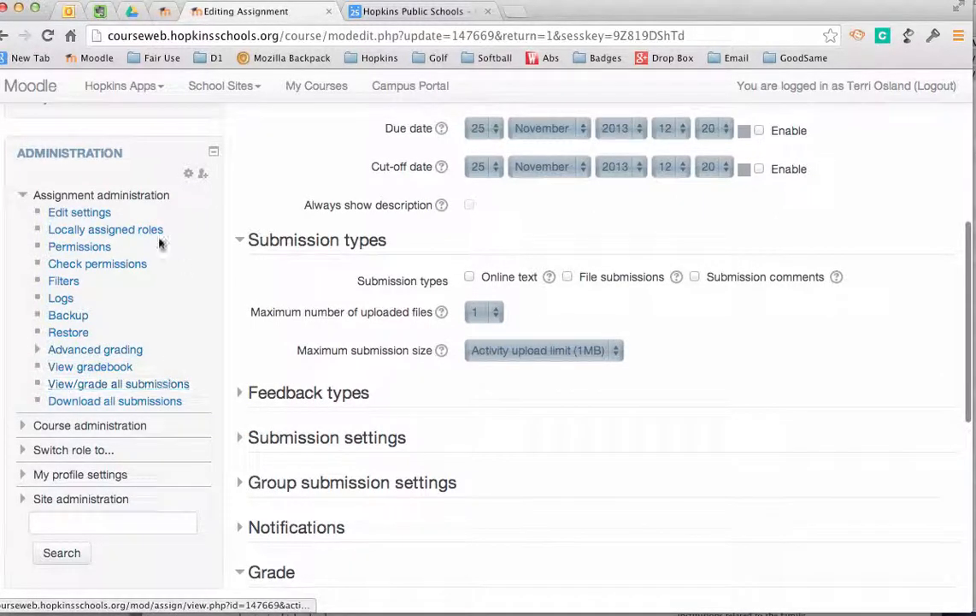
pyautogui.click(38, 353)
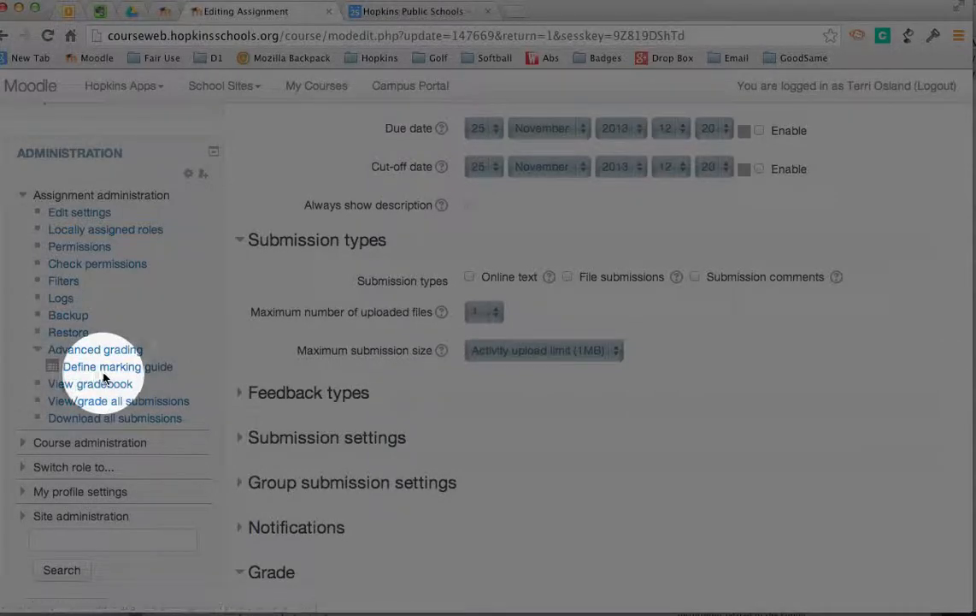
pyautogui.click(108, 369)
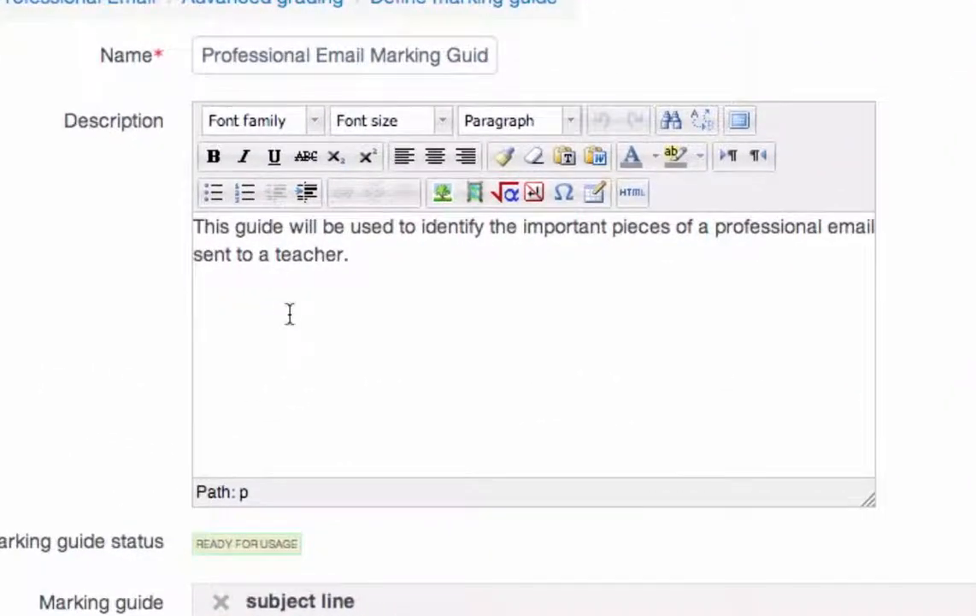
# Examine the marking guide's name, description and each criterion with its student description and maximum mark
pyautogui.scroll(-3, 72, 284)
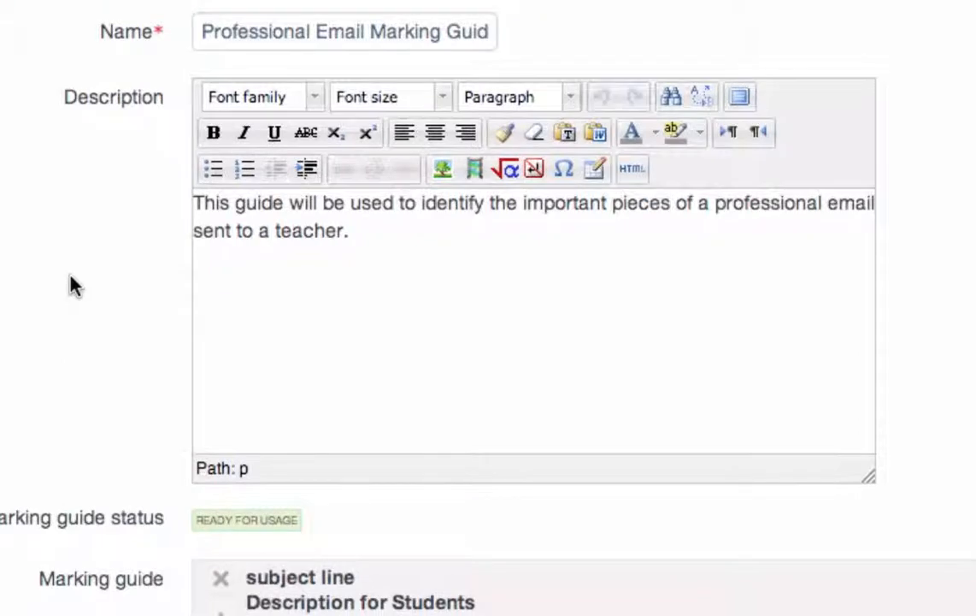
pyautogui.scroll(-5, 72, 284)
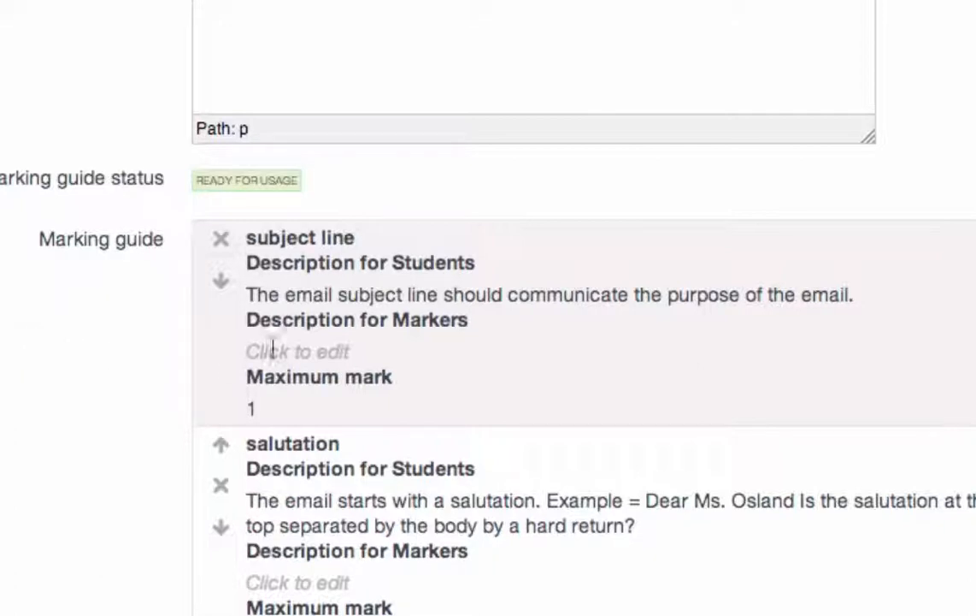
pyautogui.scroll(-2, 494, 363)
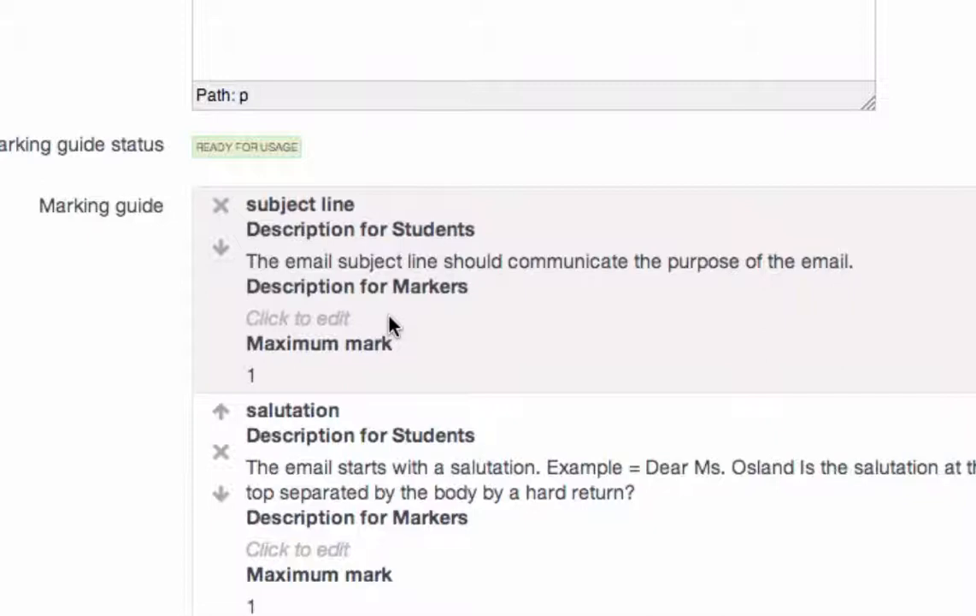
pyautogui.scroll(-1, 389, 325)
pyautogui.scroll(-1, 393, 327)
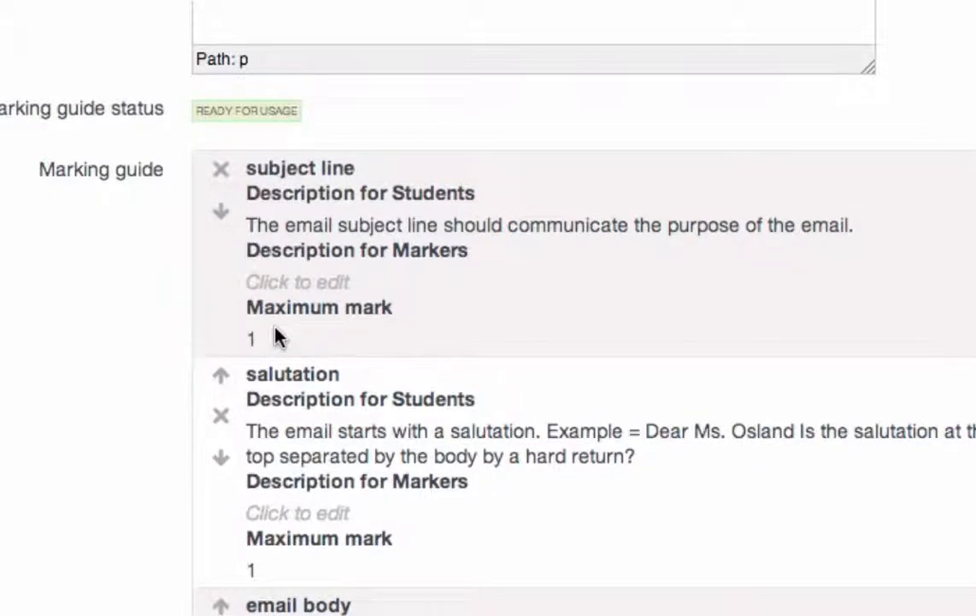
pyautogui.scroll(-5, 275, 338)
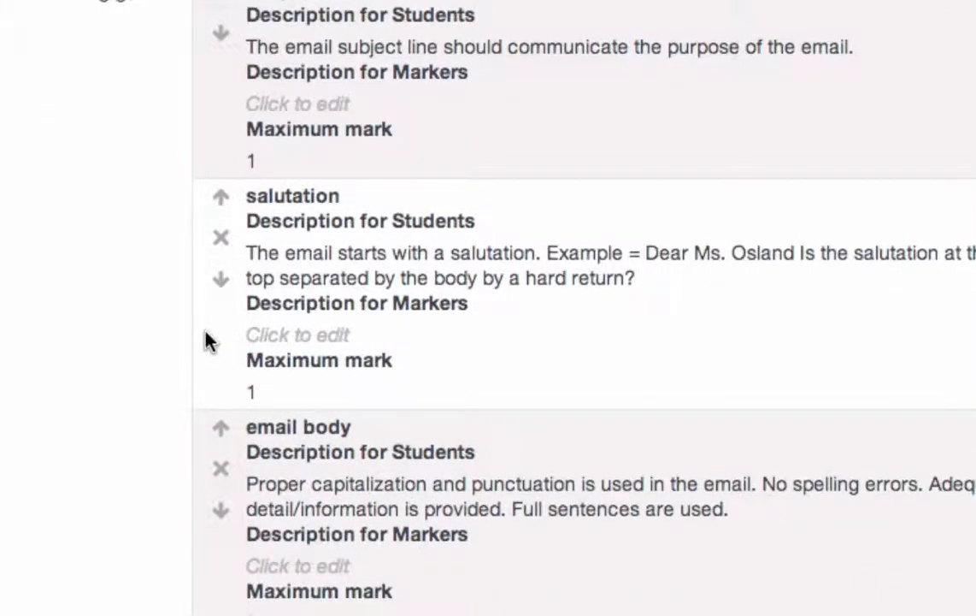
pyautogui.scroll(-7, 206, 340)
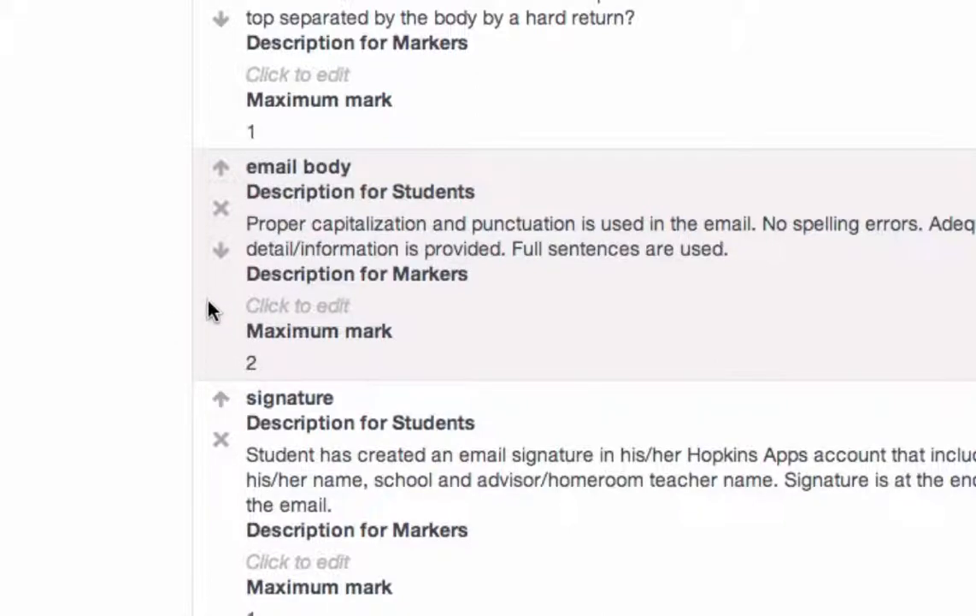
pyautogui.scroll(-6, 209, 309)
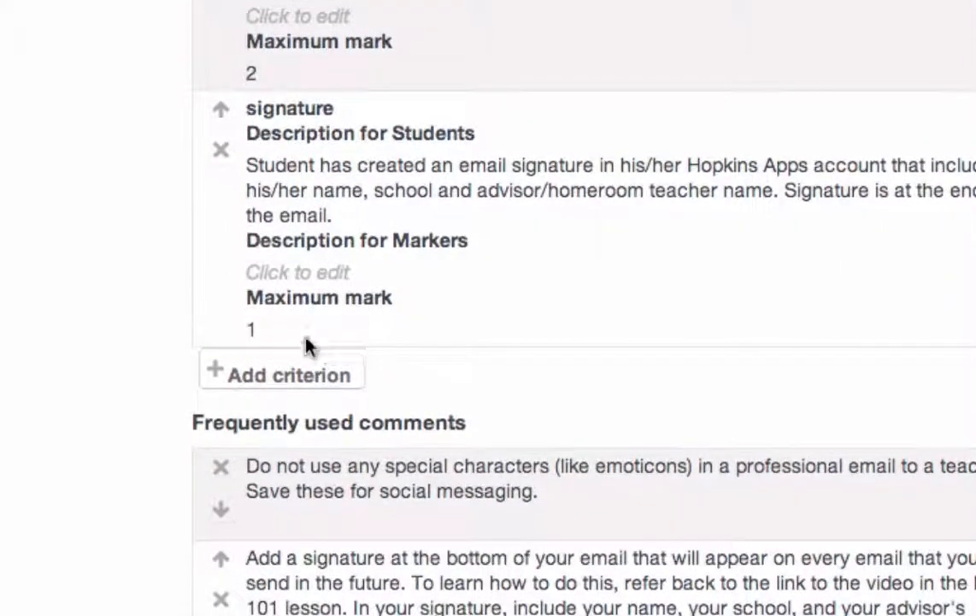
# Add a new criterion at the end of the marking guide and name it "Action Plan"
pyautogui.click(285, 381)
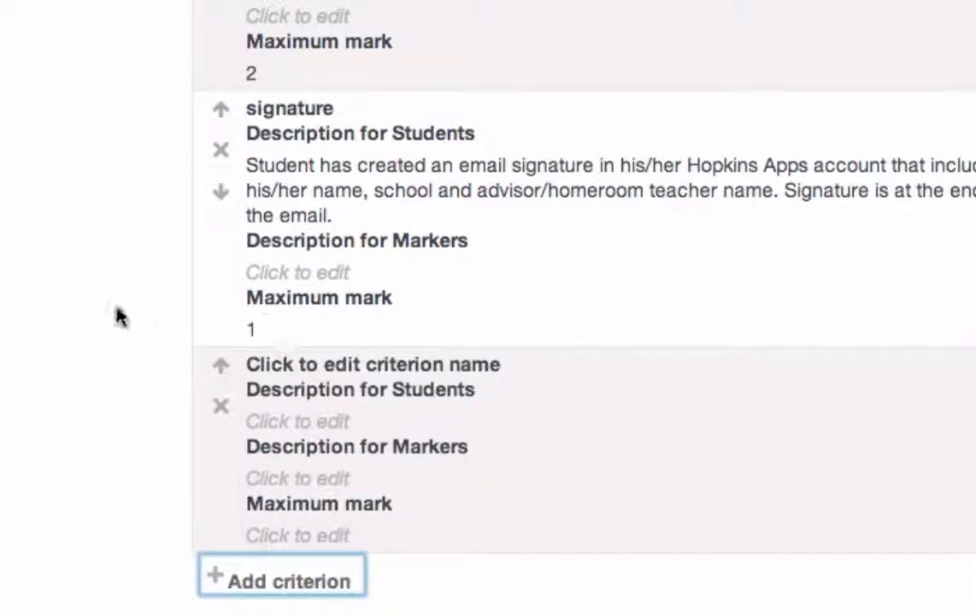
pyautogui.scroll(-5, 77, 305)
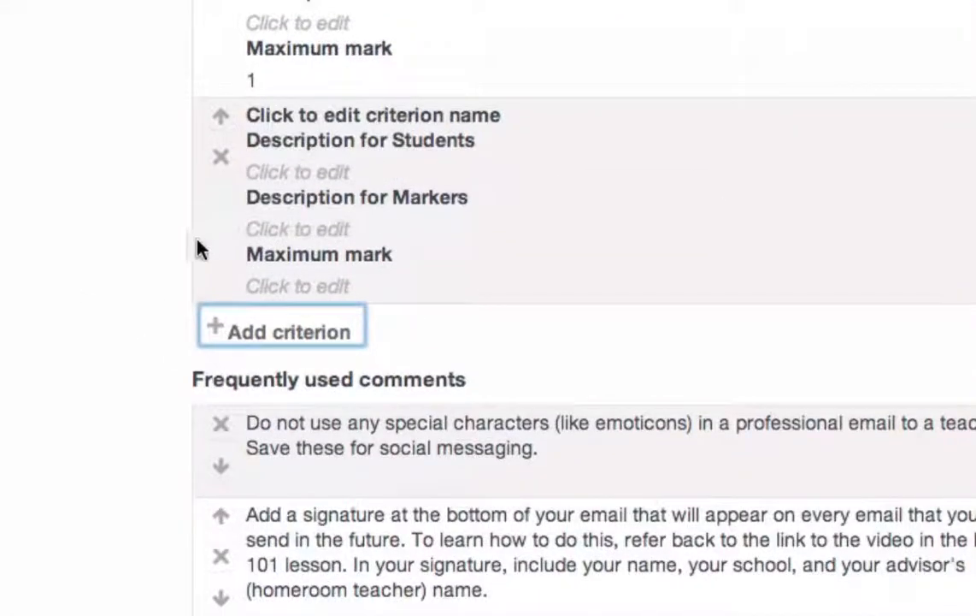
pyautogui.click(375, 117)
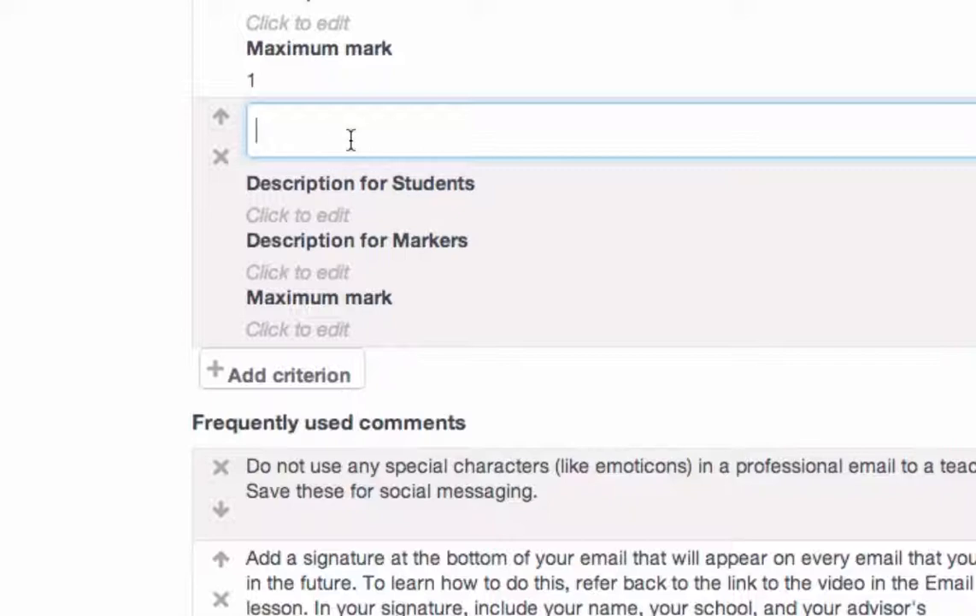
pyautogui.write('Action Plan')
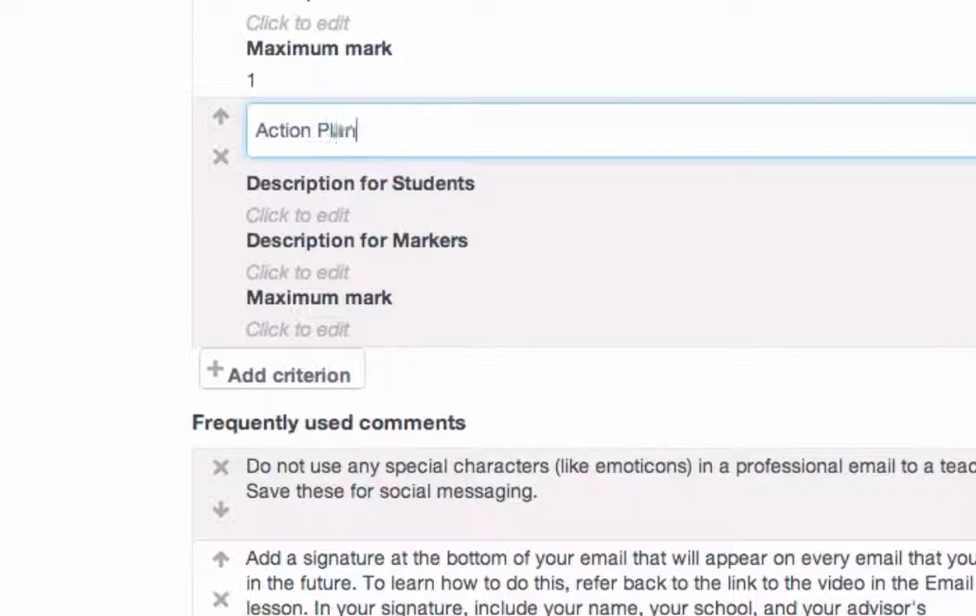
pyautogui.press('Tab')
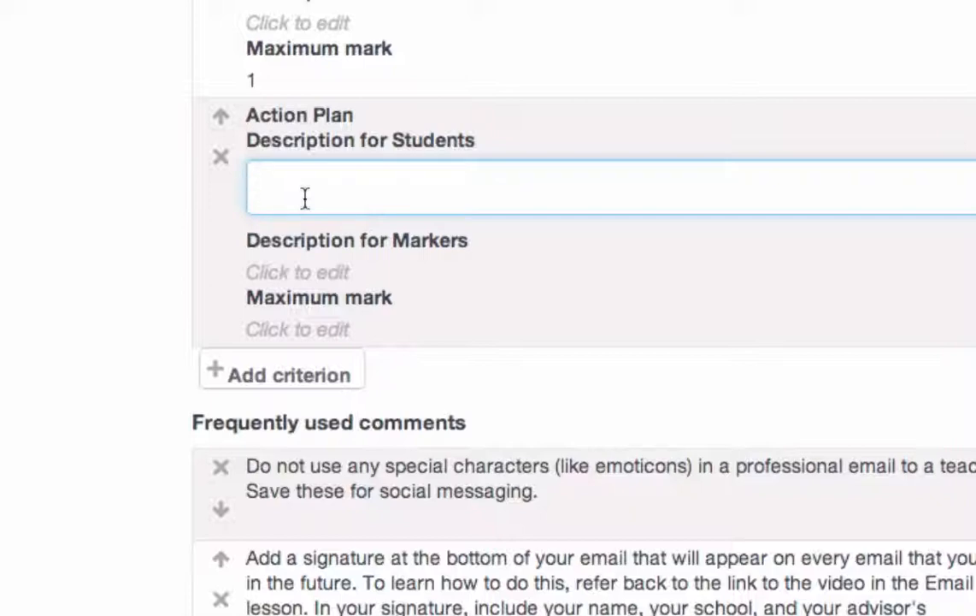
# Enter "Be sure to blah blah blah" as the Action Plan criterion's description for students
pyautogui.write('Be sure to ')
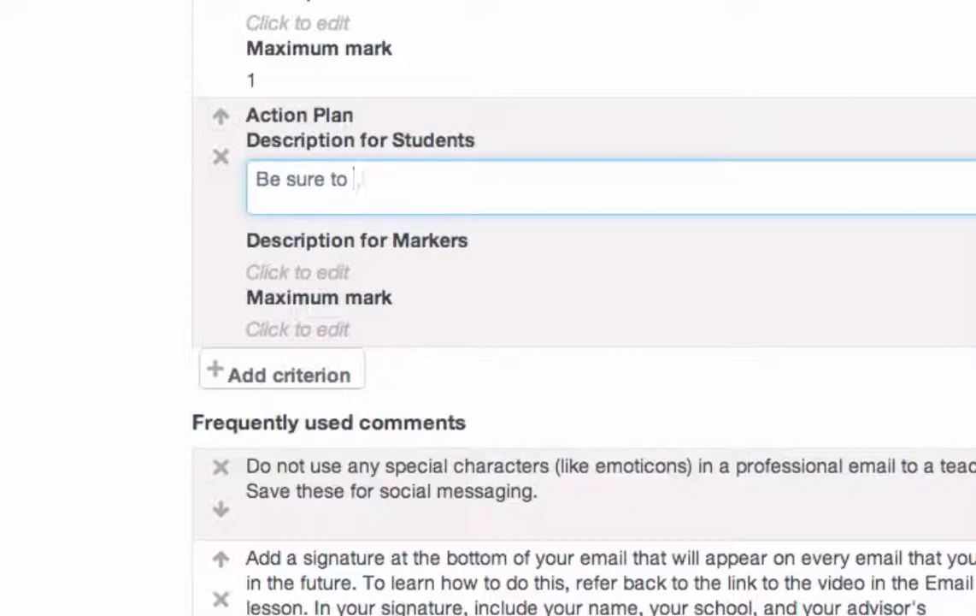
pyautogui.write('blah blhah')
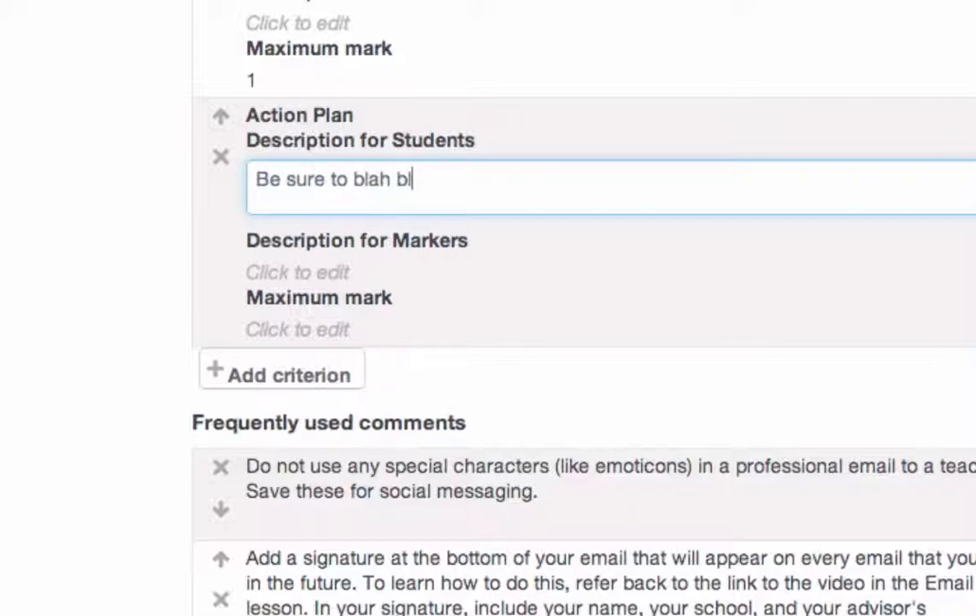
pyautogui.press('BackSpace')
pyautogui.press('BackSpace')
pyautogui.press('BackSpace')
pyautogui.write('ah blah')
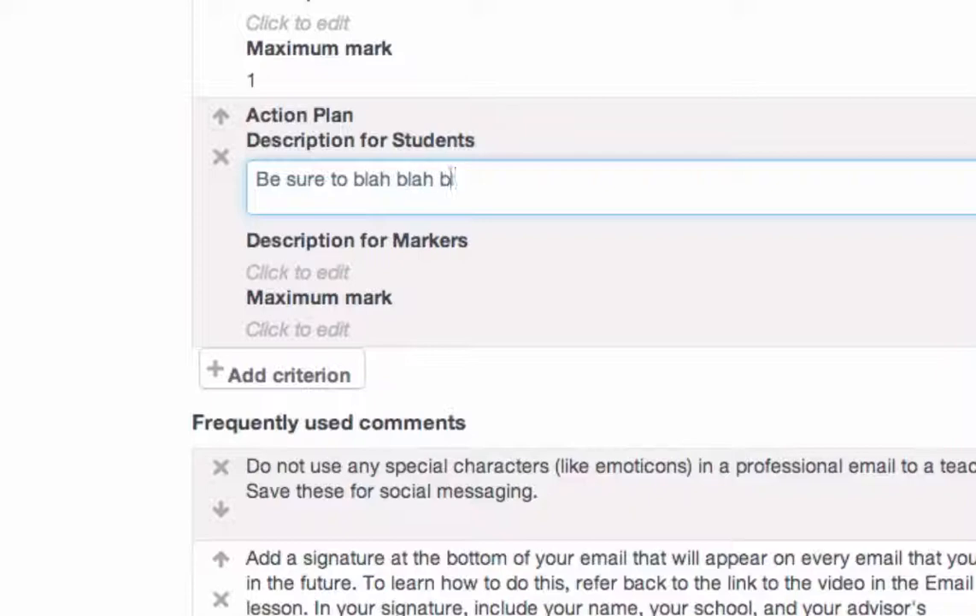
pyautogui.click(552, 237)
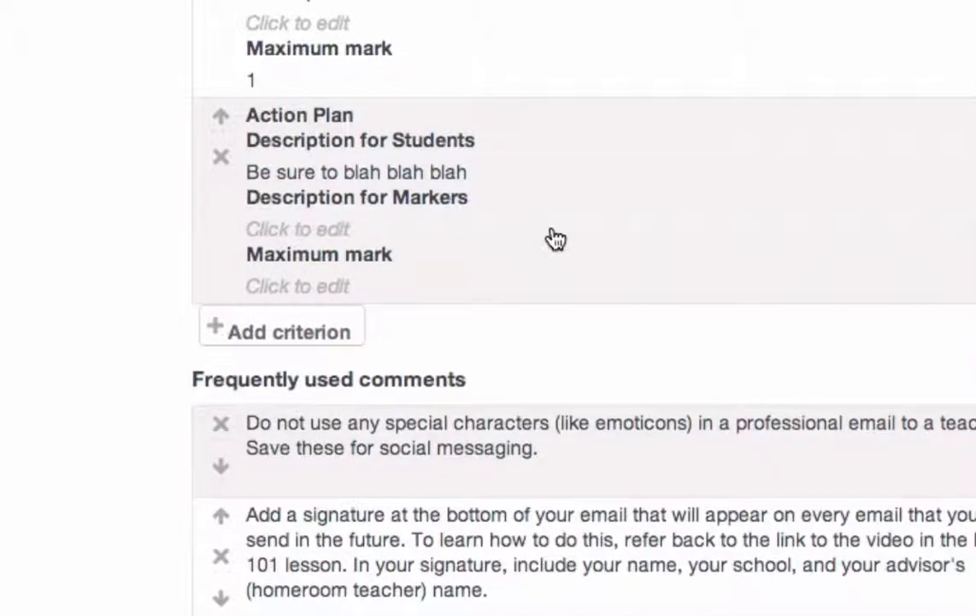
# Open the Action Plan criterion's description for markers and its maximum mark for editing
pyautogui.click(315, 226)
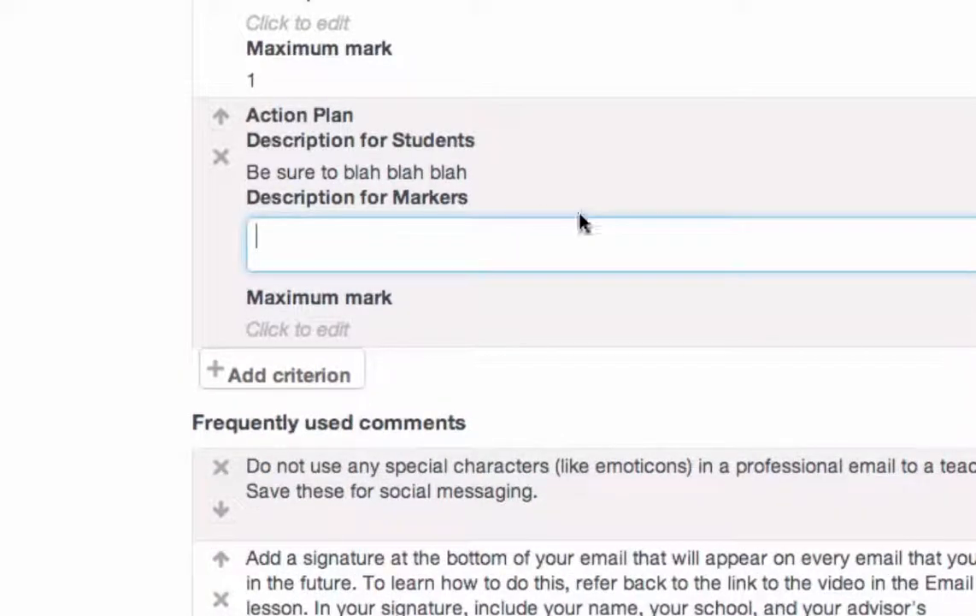
pyautogui.scroll(-4, 580, 221)
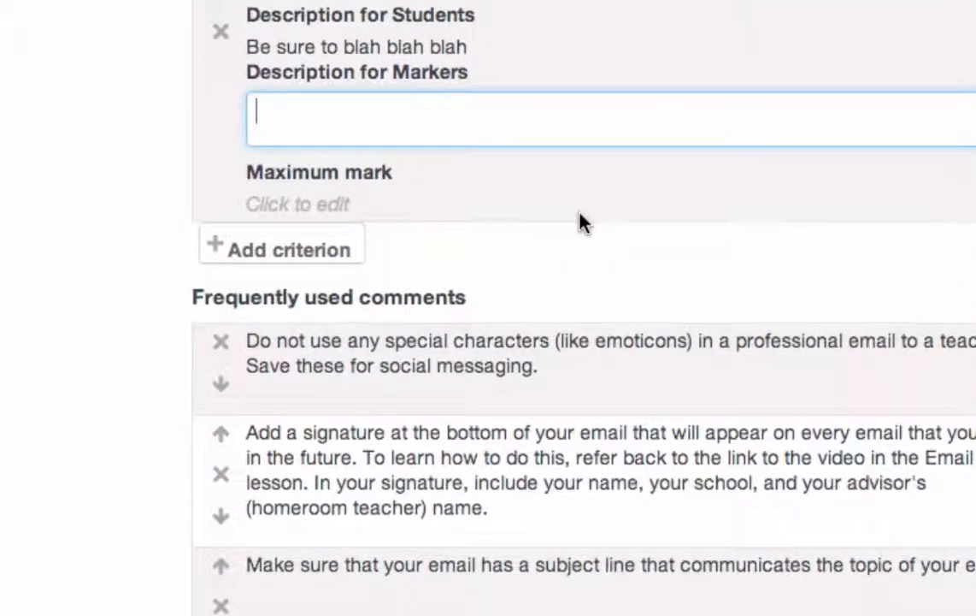
pyautogui.click(400, 185)
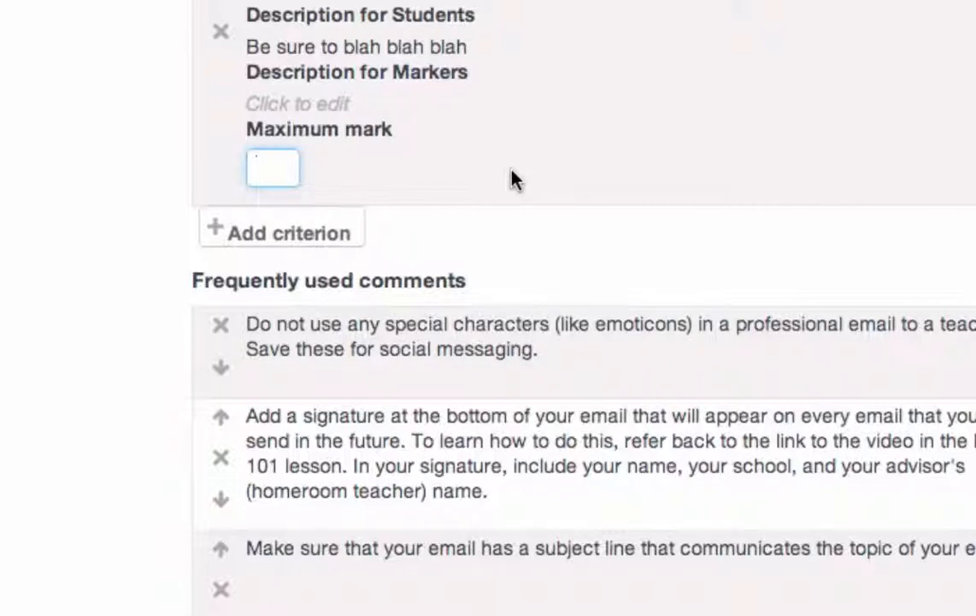
# Delete the Action Plan criterion from the marking guide and confirm its removal
pyautogui.scroll(2, 511, 181)
pyautogui.scroll(5, 511, 182)
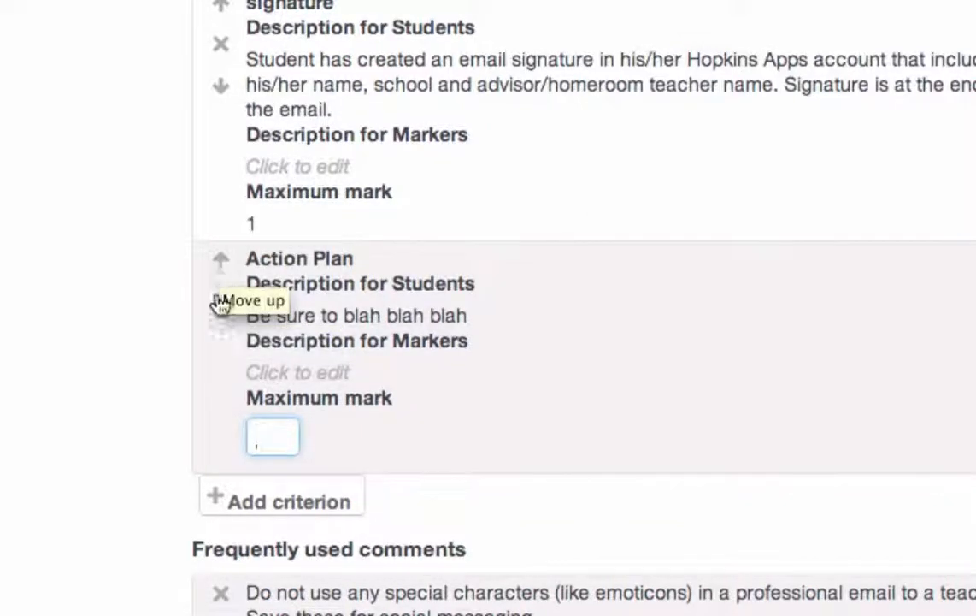
pyautogui.click(221, 306)
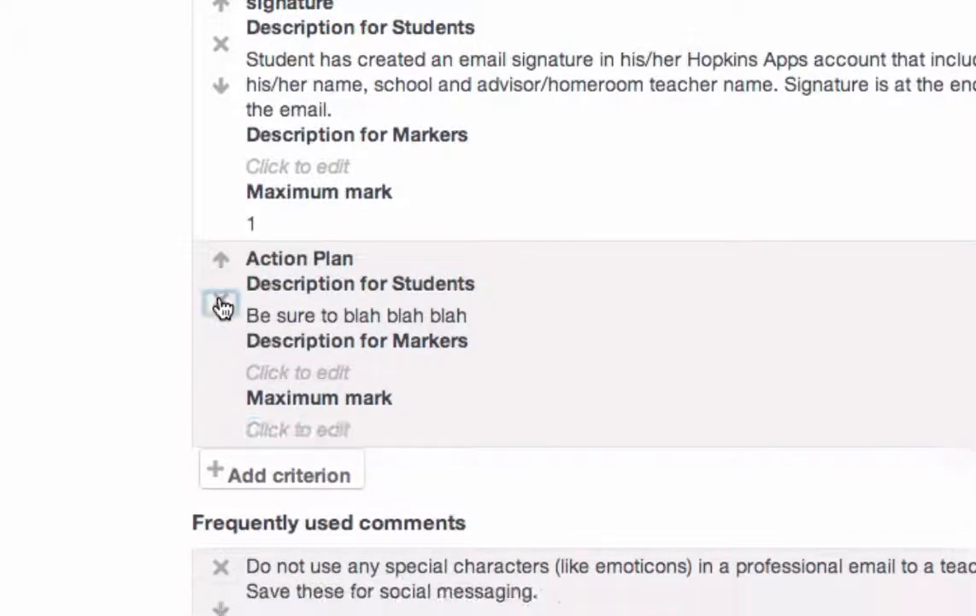
pyautogui.click(380, 398)
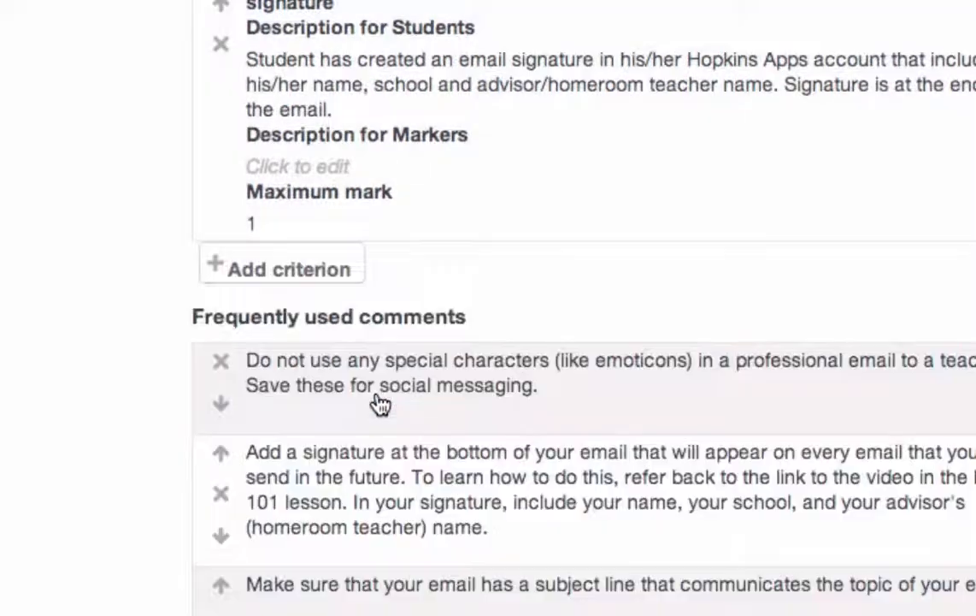
# Examine the marking guide's frequently used comments and the marking guide options below them
pyautogui.scroll(-5, 48, 331)
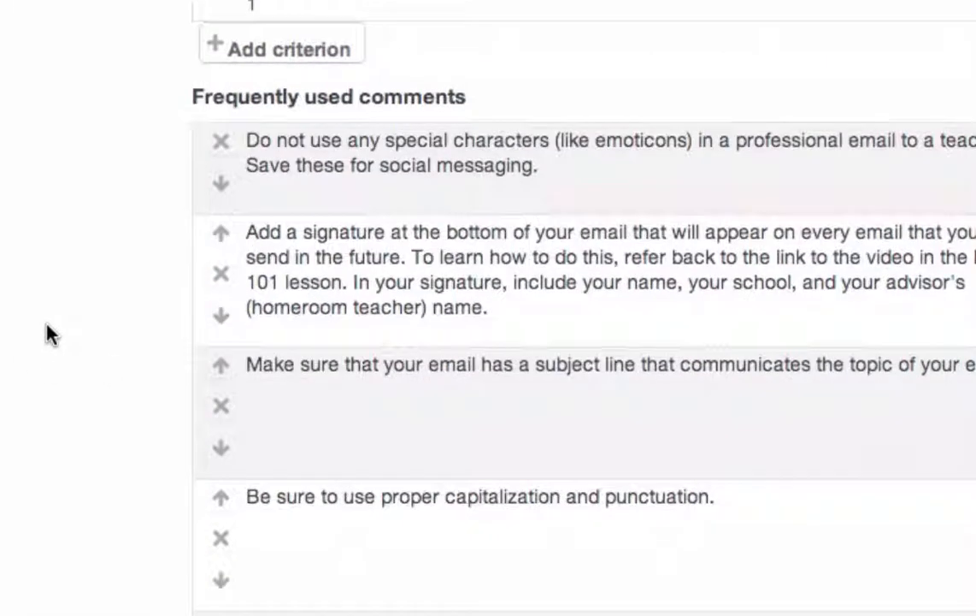
pyautogui.scroll(-3, 48, 329)
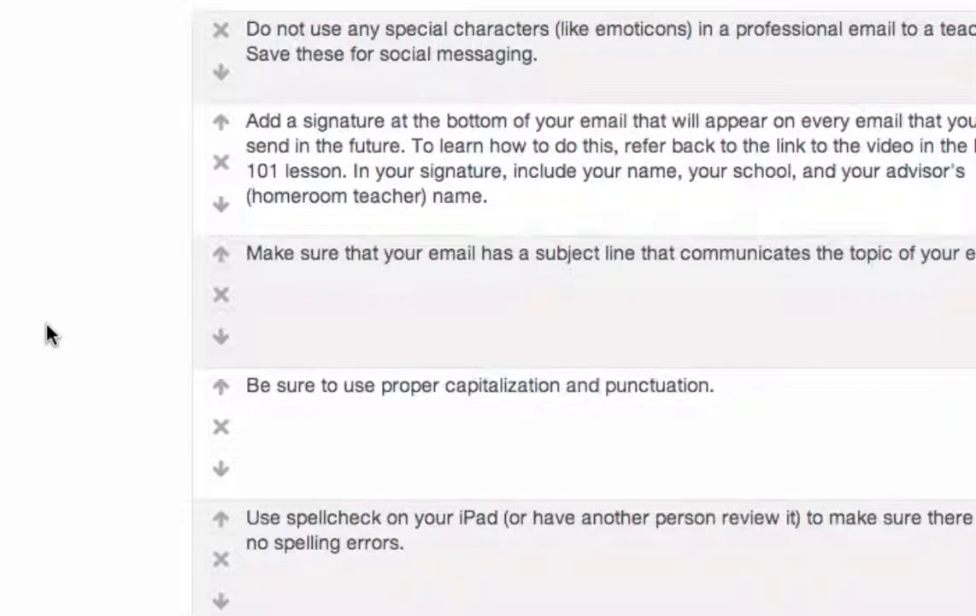
pyautogui.scroll(-1, 48, 332)
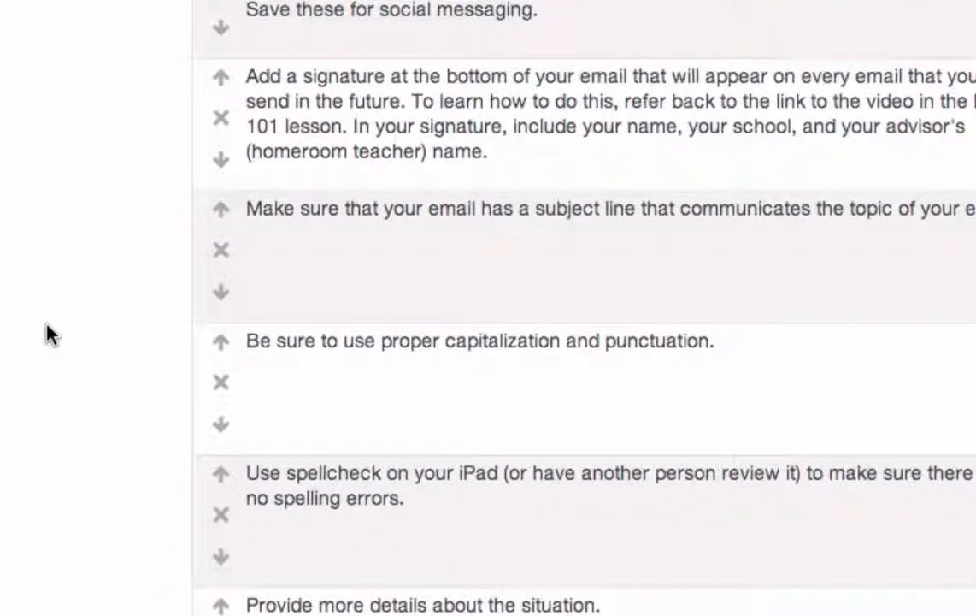
pyautogui.scroll(-1, 48, 332)
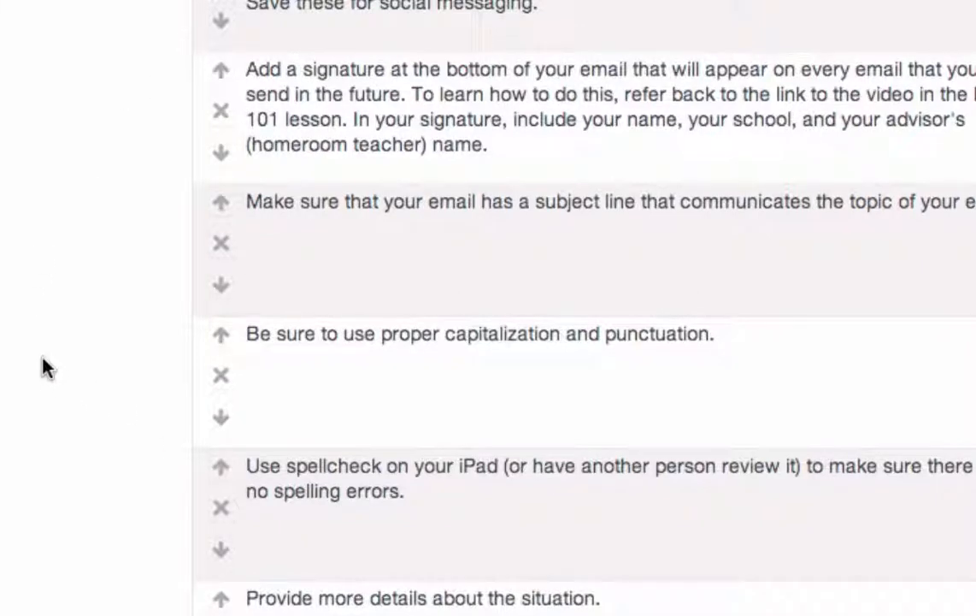
pyautogui.scroll(-10, 43, 363)
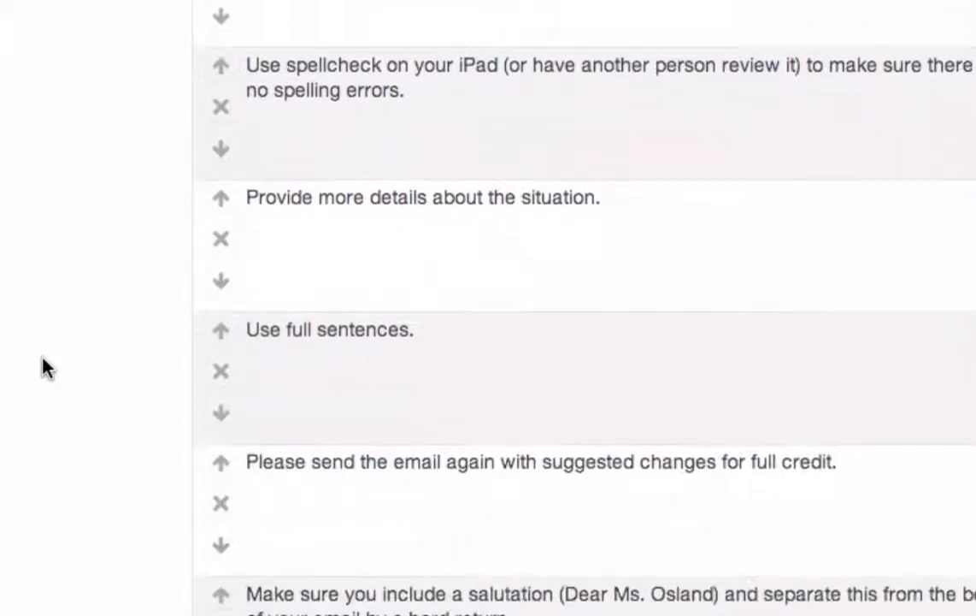
pyautogui.scroll(-2, 42, 363)
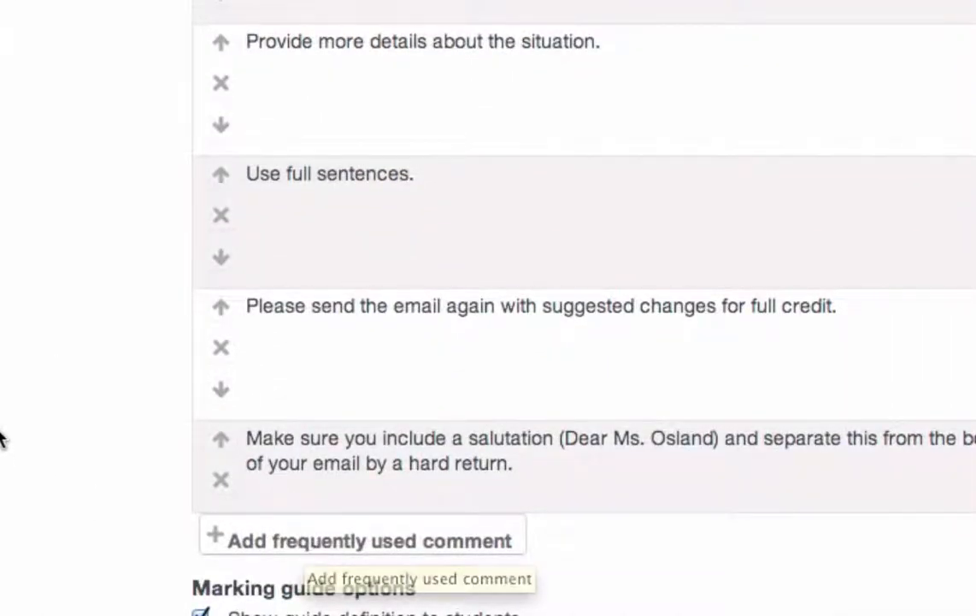
pyautogui.scroll(-4, 2, 438)
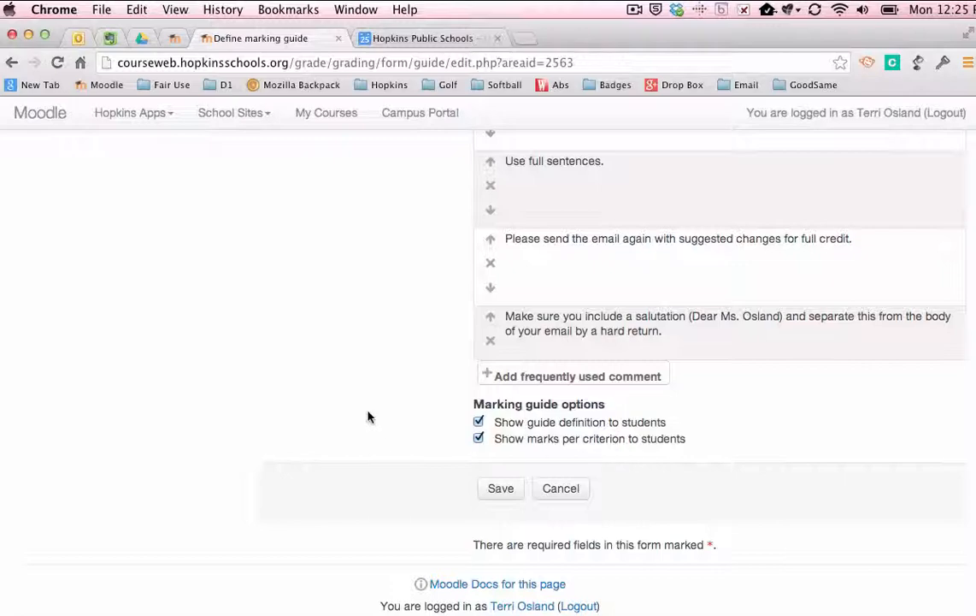
# Return to the Send a Professional Email assignment page, leaving the marking guide without saving its changes
pyautogui.scroll(15, 367, 417)
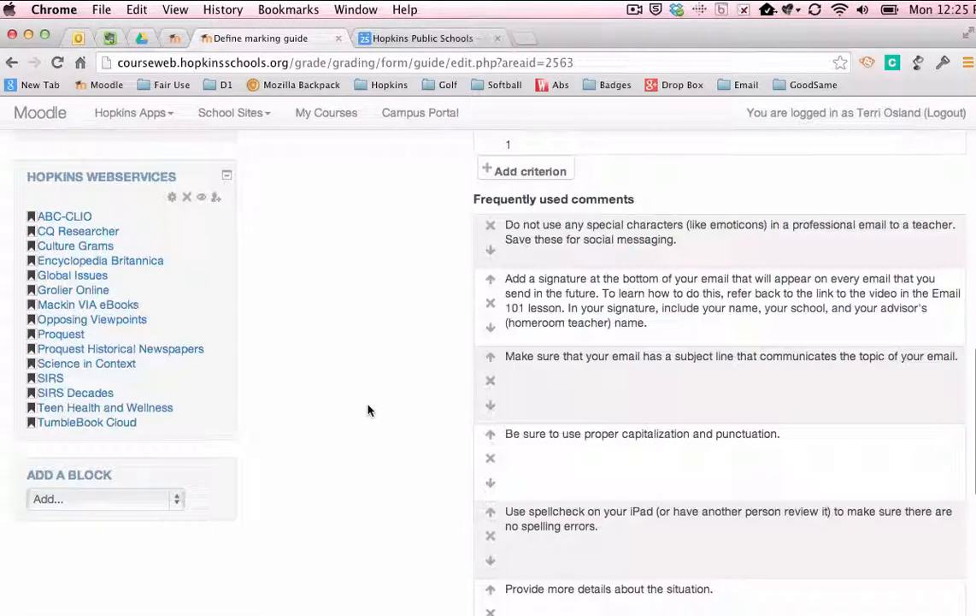
pyautogui.scroll(3, 369, 409)
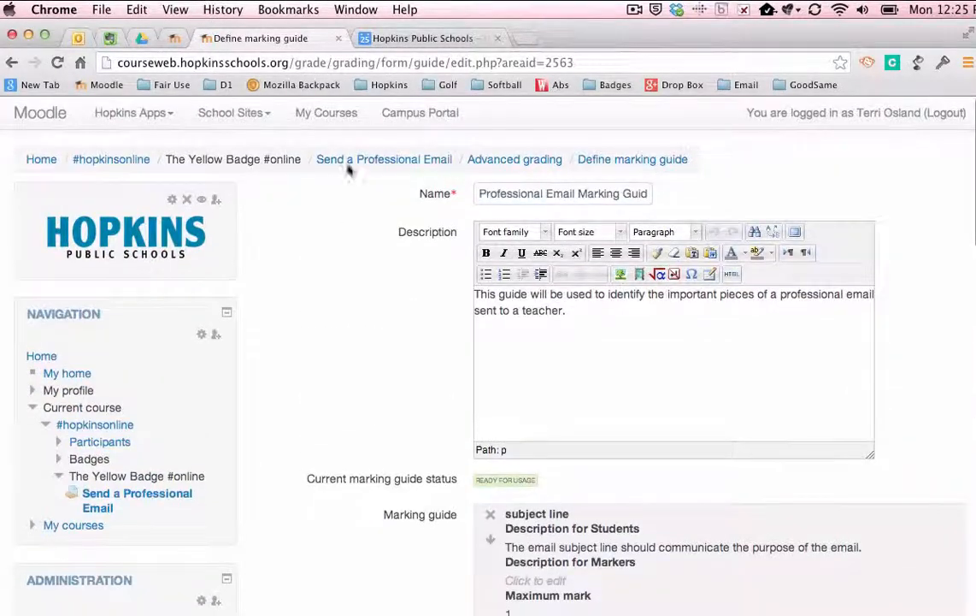
pyautogui.click(356, 161)
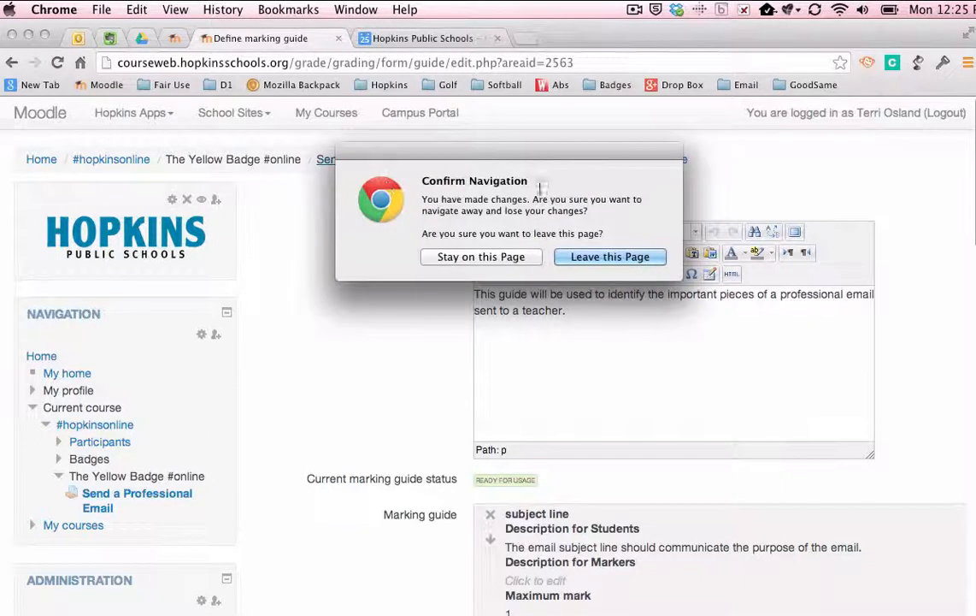
pyautogui.click(566, 257)
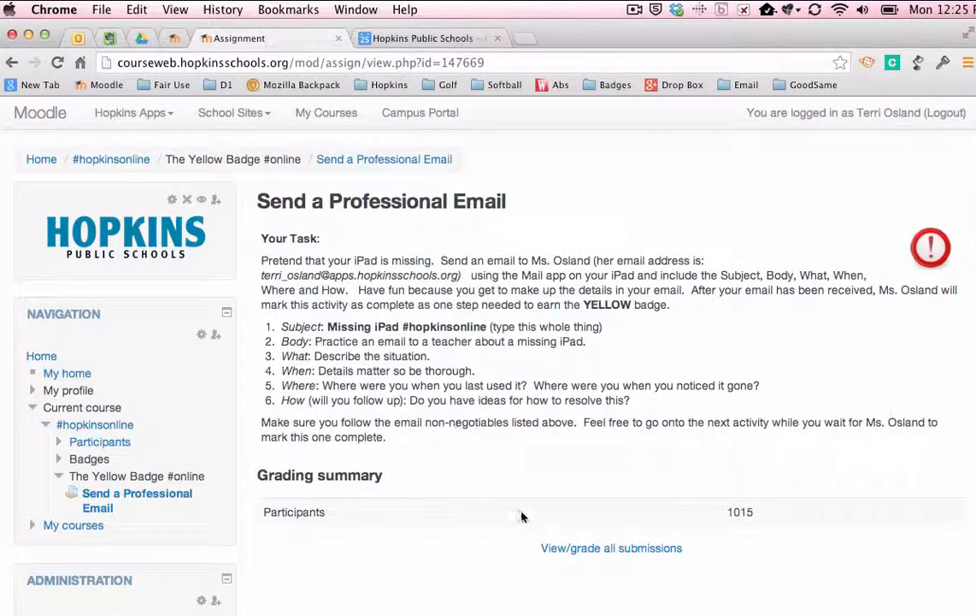
# Open the grading form of the first participant in the submissions list and widen the subject line criterion's comment box
pyautogui.click(579, 550)
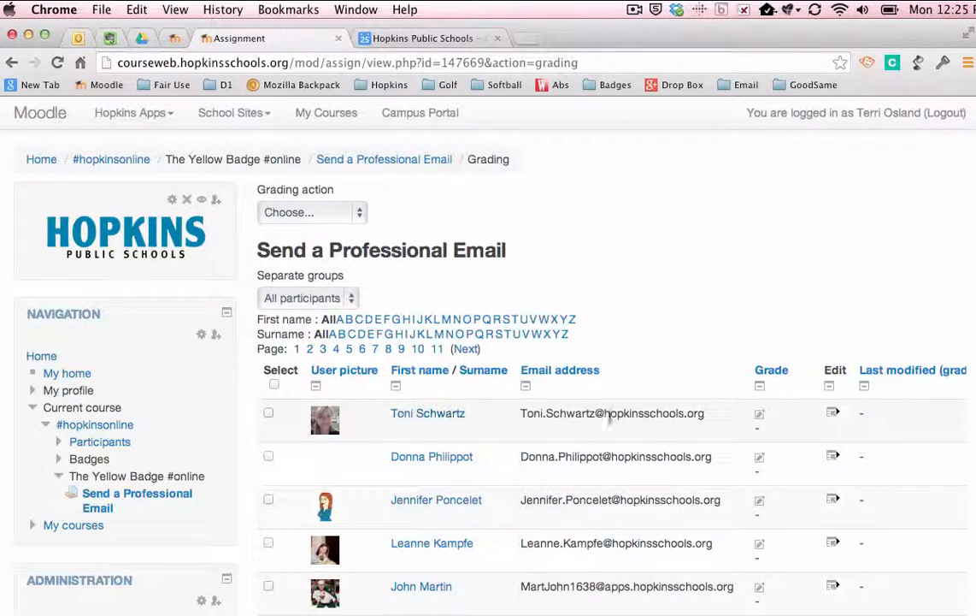
pyautogui.click(760, 418)
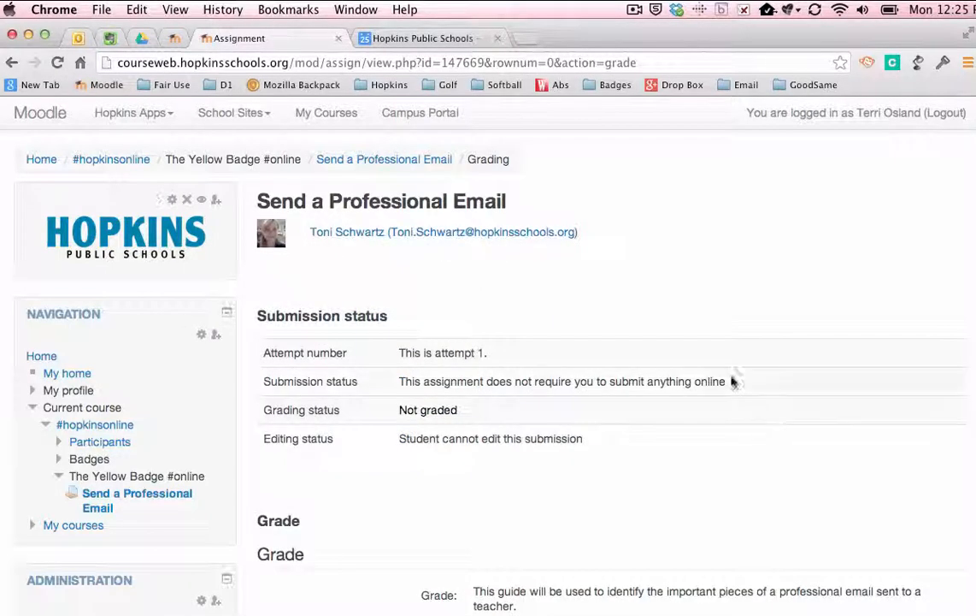
pyautogui.scroll(-6, 714, 350)
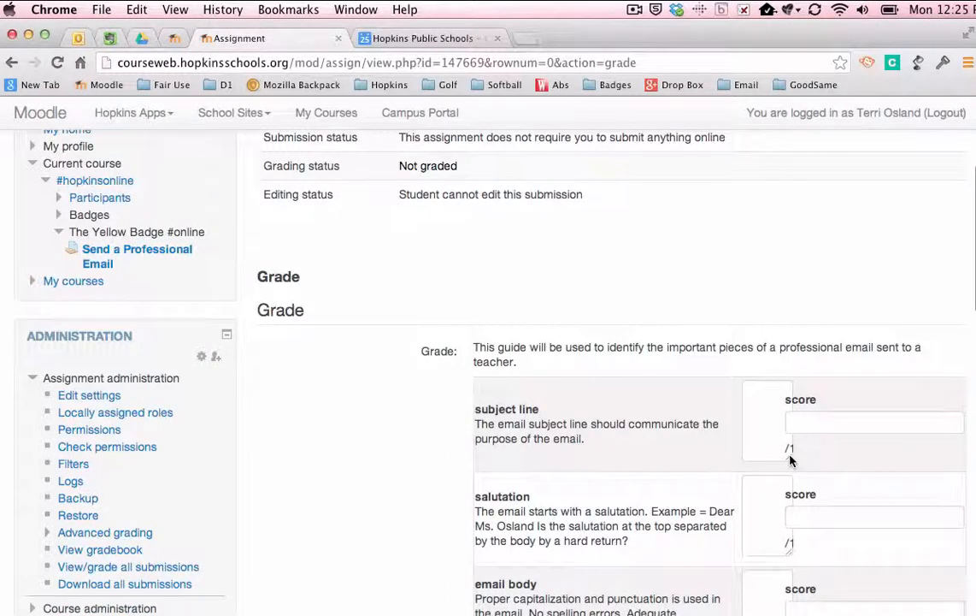
pyautogui.moveTo(790, 458); pyautogui.dragTo(841, 456)
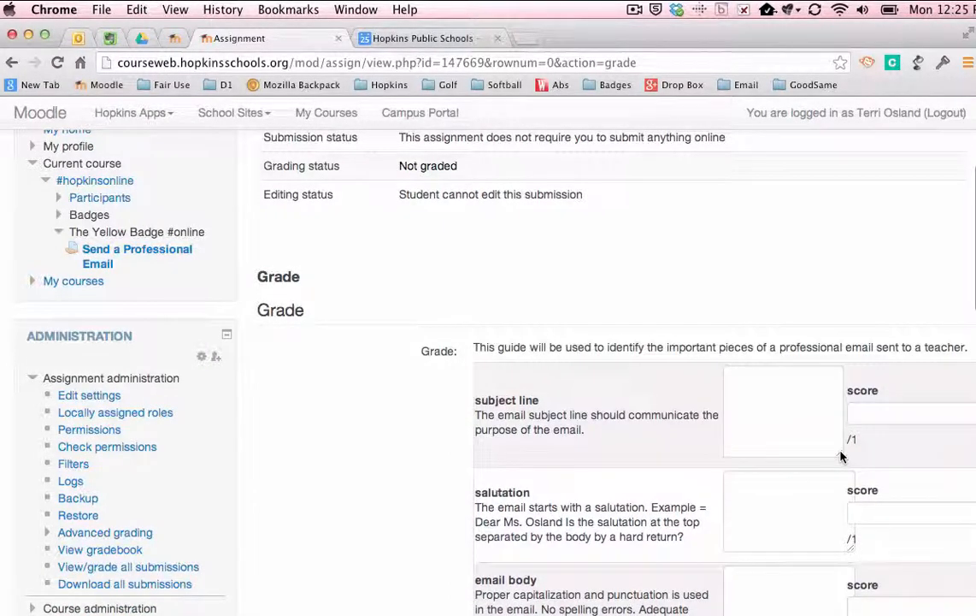
pyautogui.scroll(-2, 646, 413)
pyautogui.scroll(1, 646, 413)
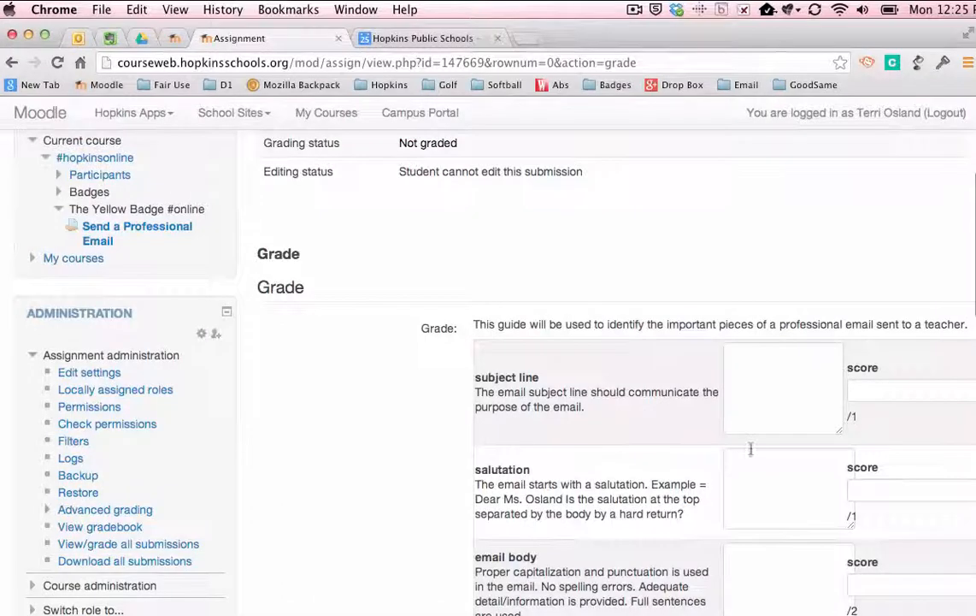
# Insert the frequently used comment "Make sure that your email has a subject line that communicates the topic of your email." into the subject line criterion's comment box
pyautogui.click(772, 392)
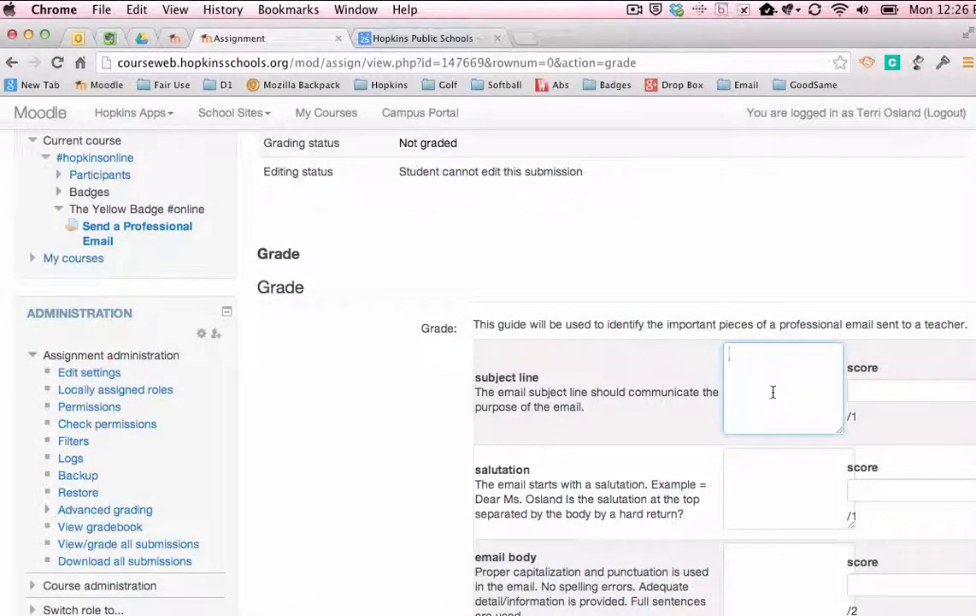
pyautogui.click(873, 392)
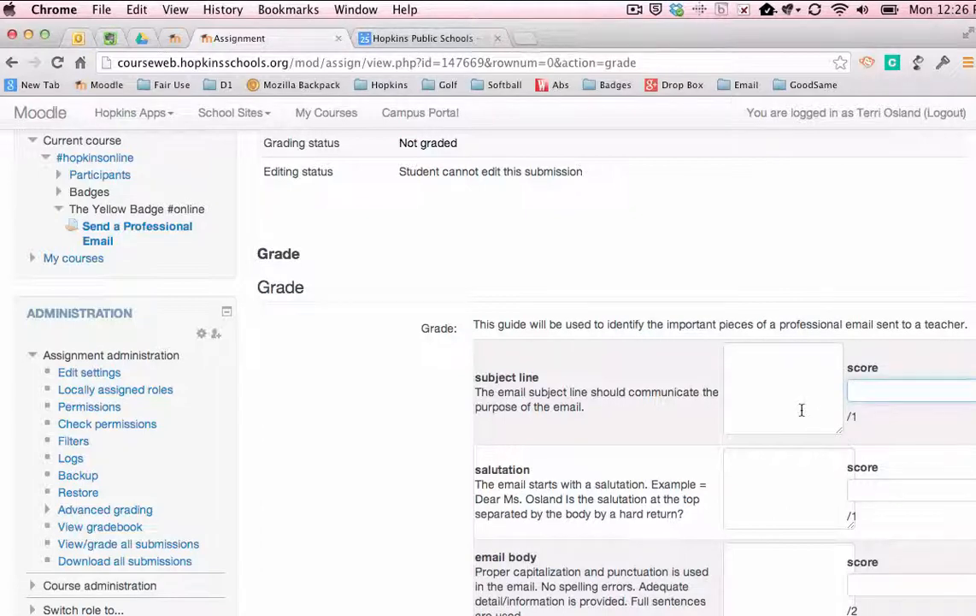
pyautogui.click(760, 377)
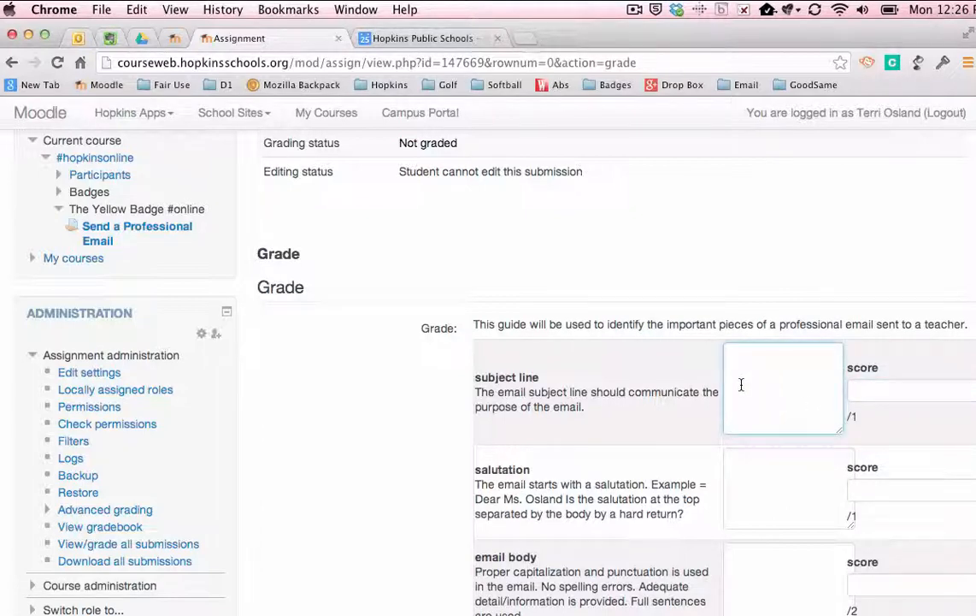
pyautogui.scroll(-10, 742, 384)
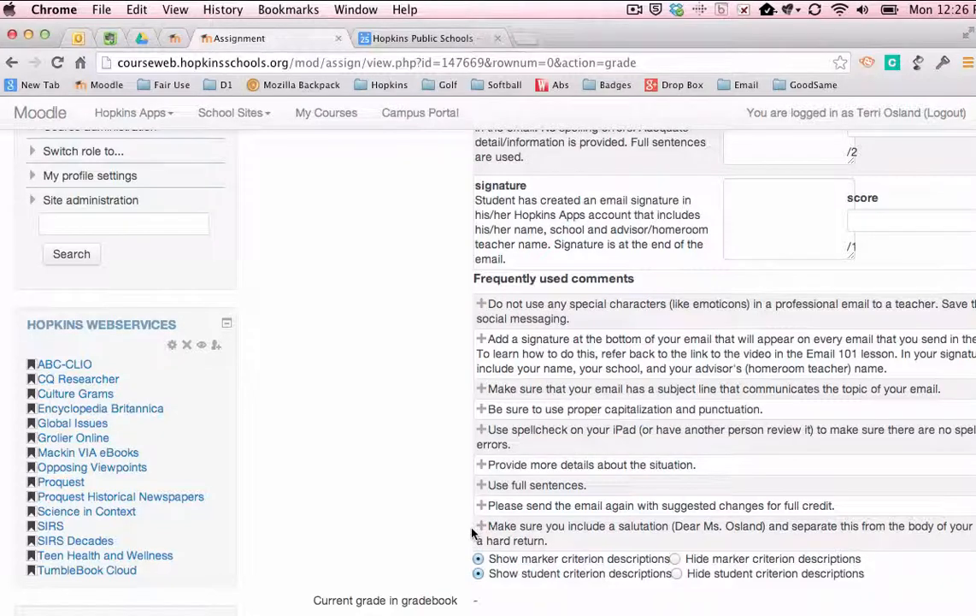
pyautogui.click(481, 388)
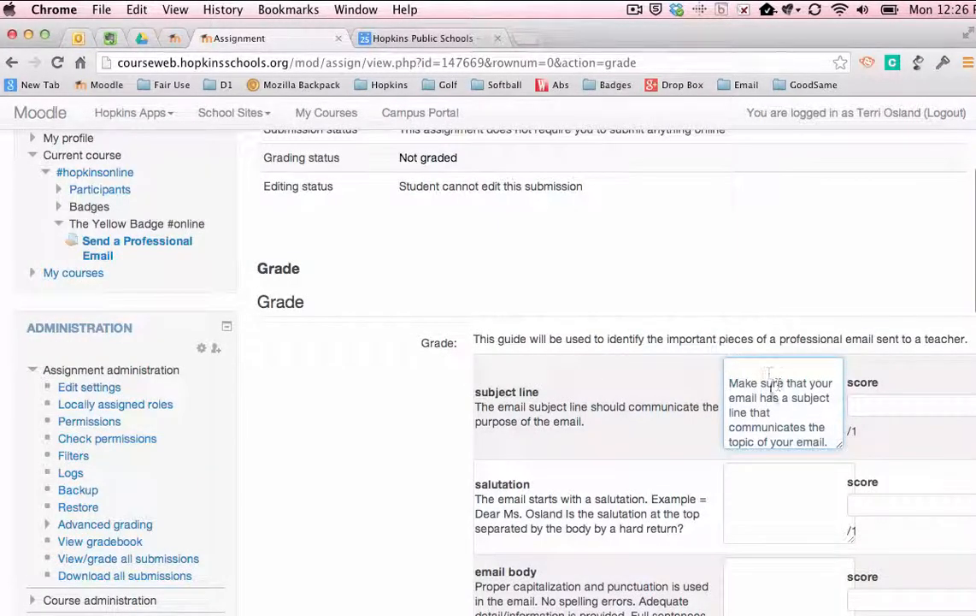
# Add "My own custom comments" below the inserted comment in the subject line criterion's comment box
pyautogui.scroll(-2, 774, 395)
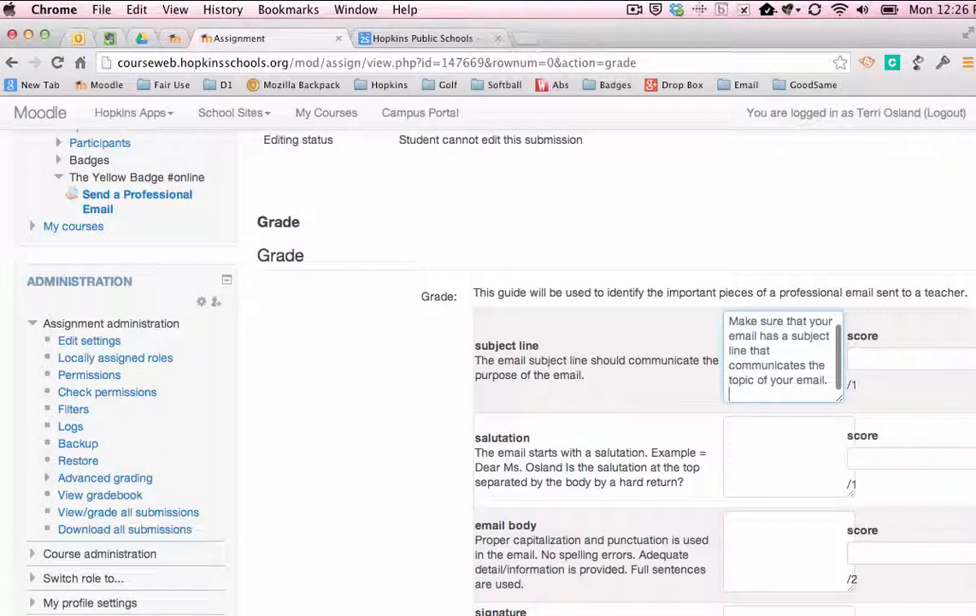
pyautogui.press('Return')
pyautogui.write('My')
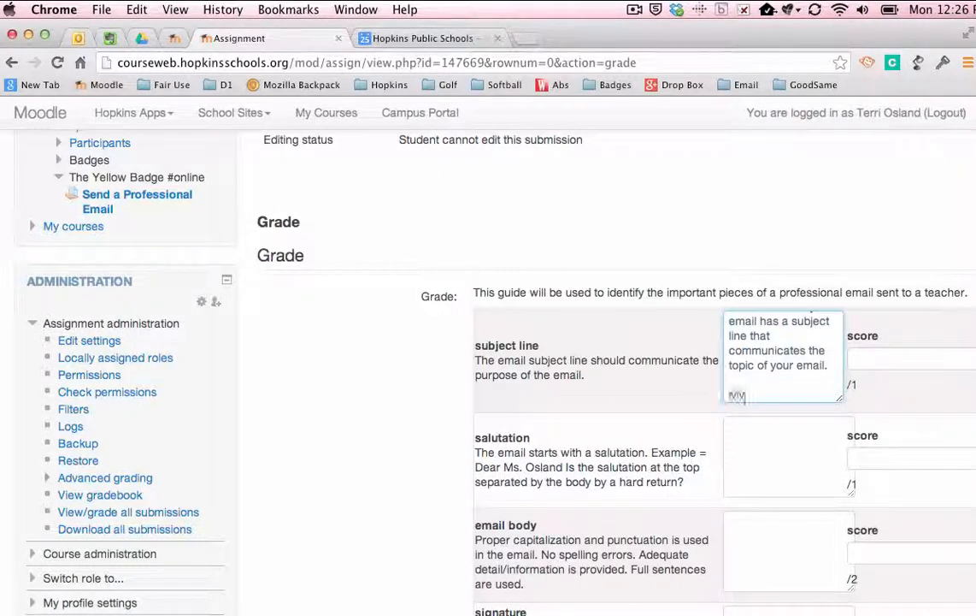
pyautogui.write(' own custom')
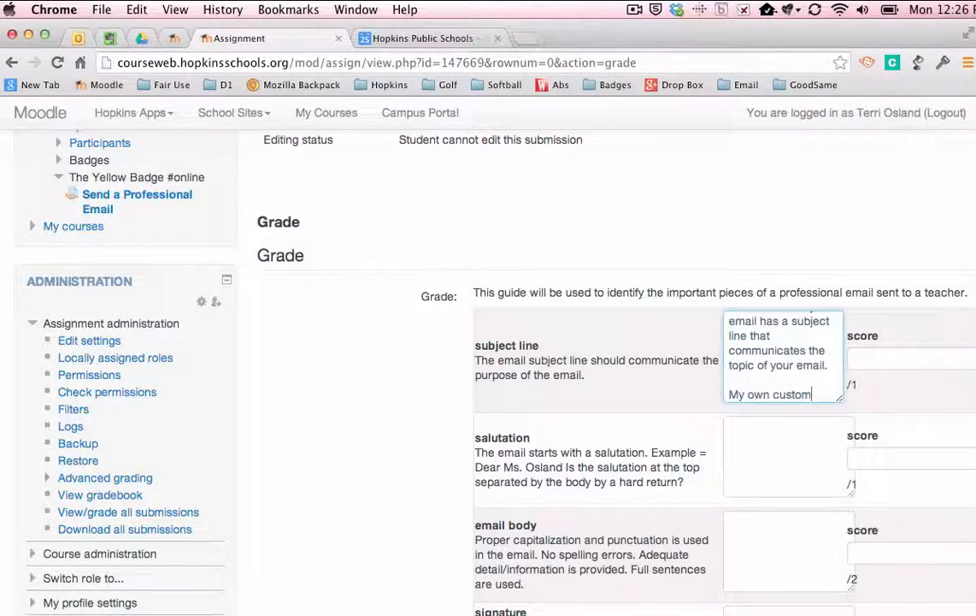
pyautogui.write(' comments')
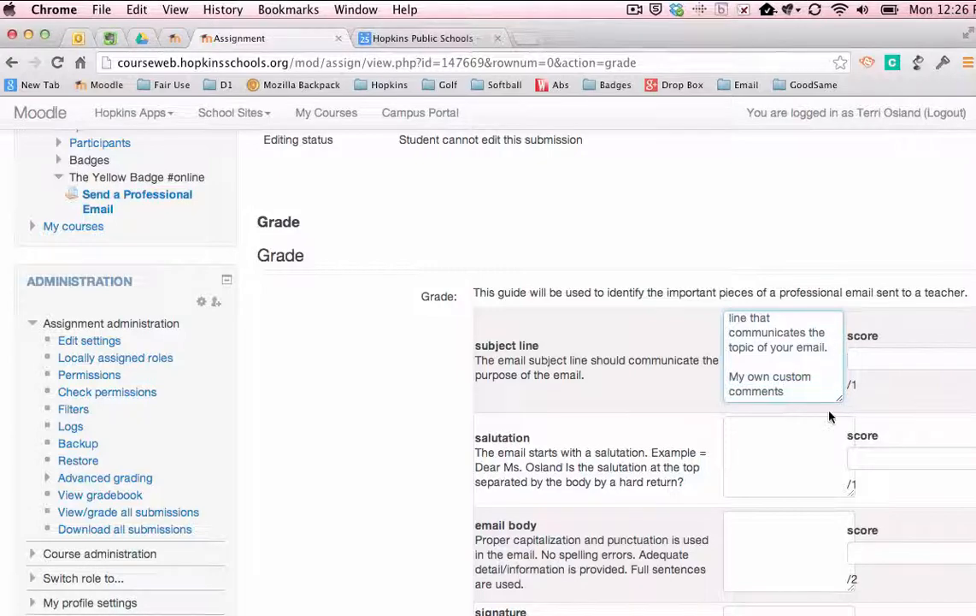
# Look over the feedback comments and attempt settings, and cancel the grading without saving
pyautogui.scroll(-5, 813, 411)
pyautogui.scroll(-5, 813, 413)
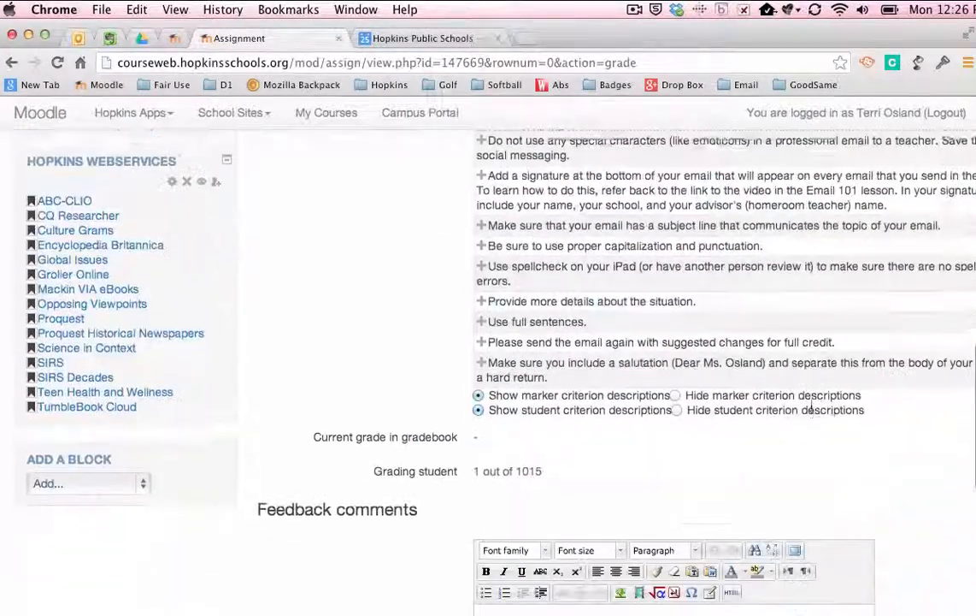
pyautogui.scroll(-3, 812, 412)
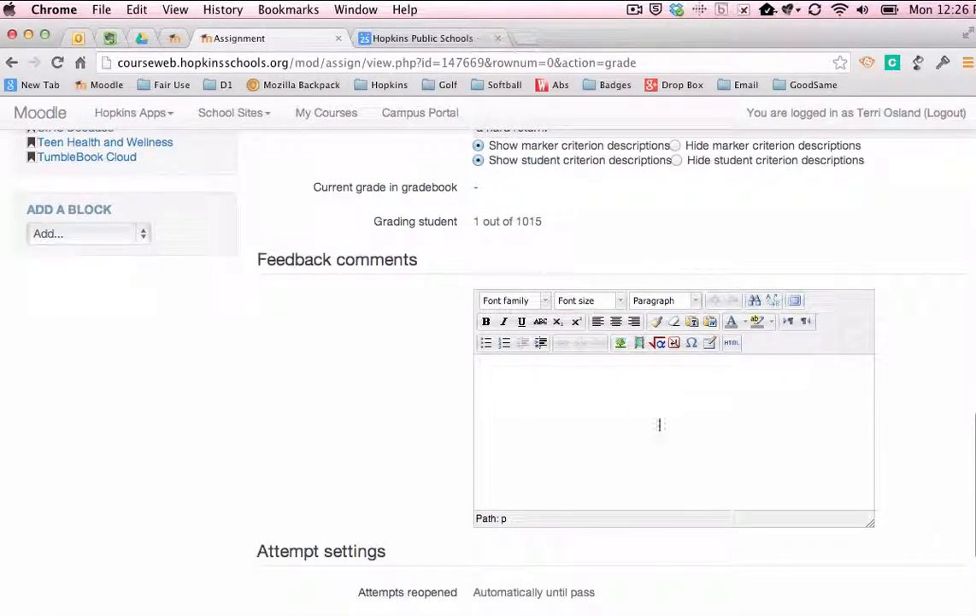
pyautogui.scroll(-4, 703, 449)
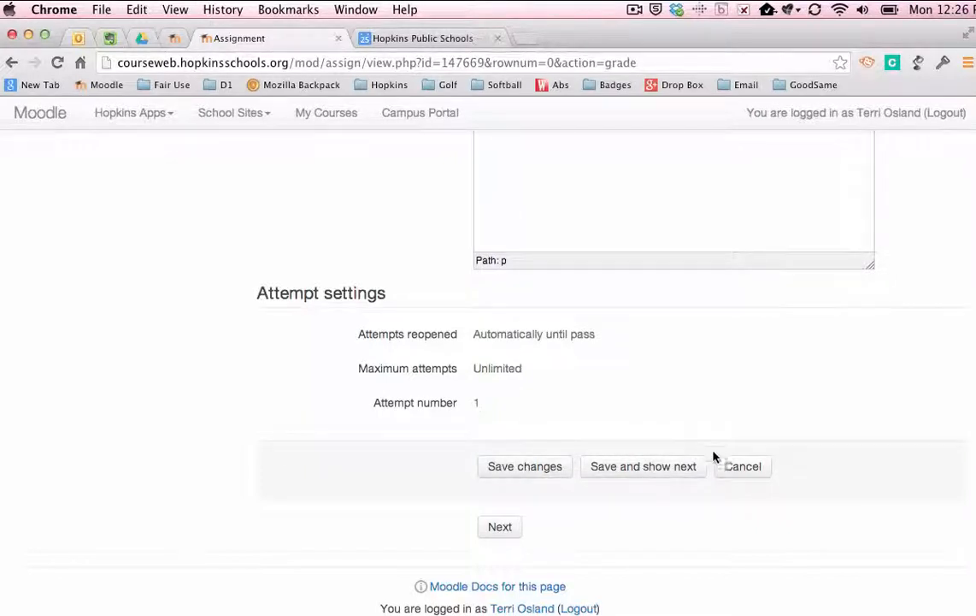
pyautogui.click(734, 467)
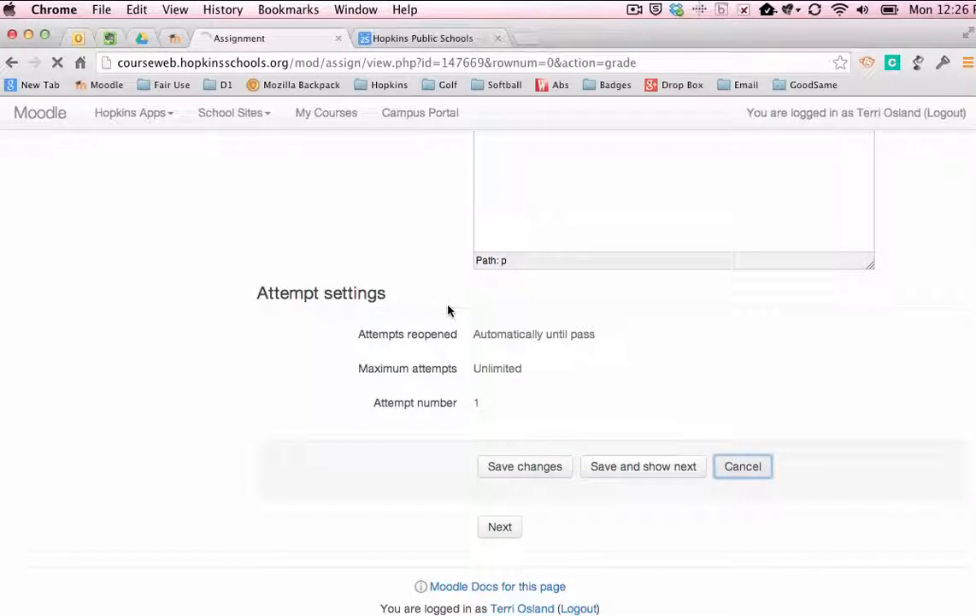